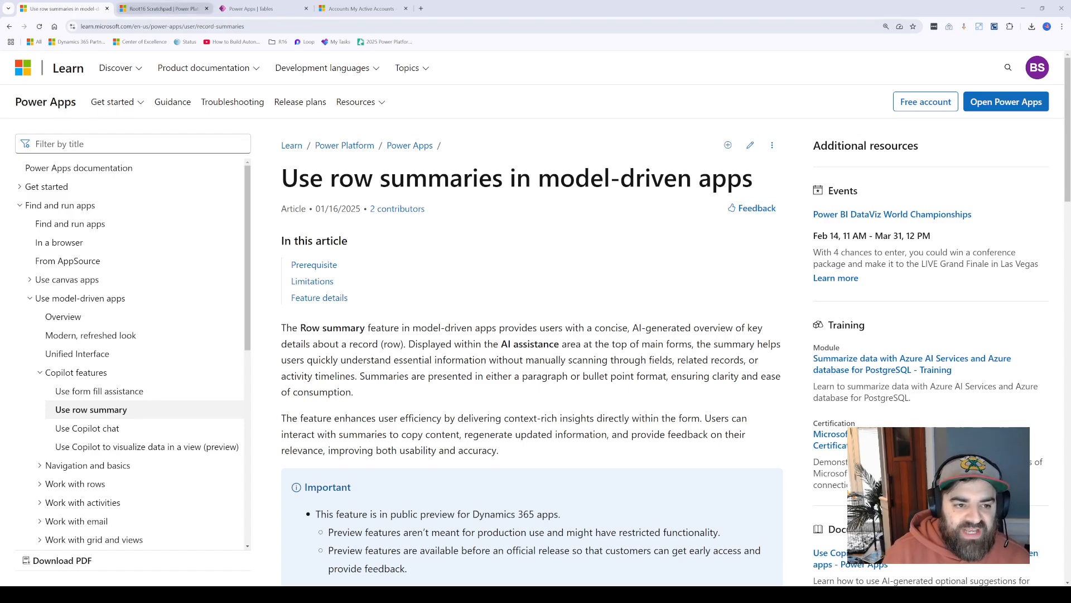
Step: Switch to the Power Platform admin center and open the Features settings of the Root16 Scratchpad environment
{"action": "left_click", "coordinate": [162, 9]}
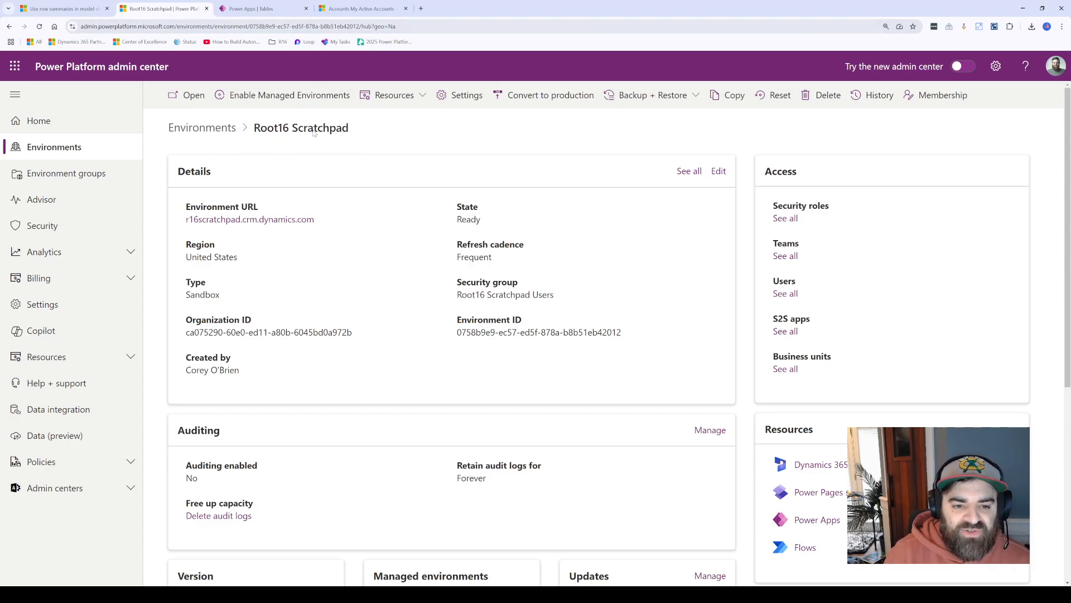
{"action": "left_click", "coordinate": [463, 96]}
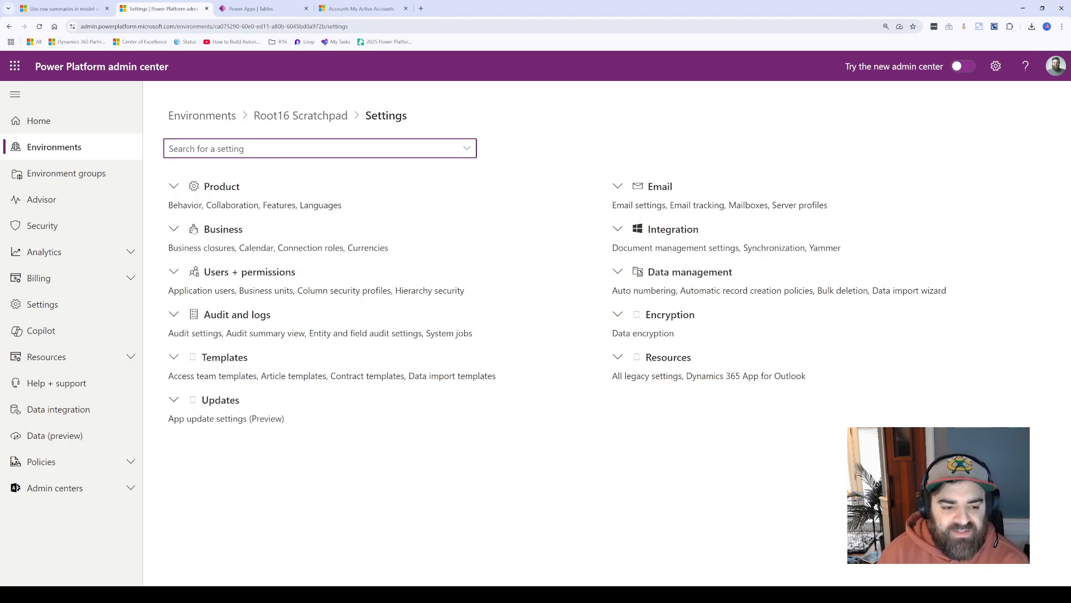
{"action": "left_click", "coordinate": [174, 187]}
{"action": "left_click", "coordinate": [183, 243]}
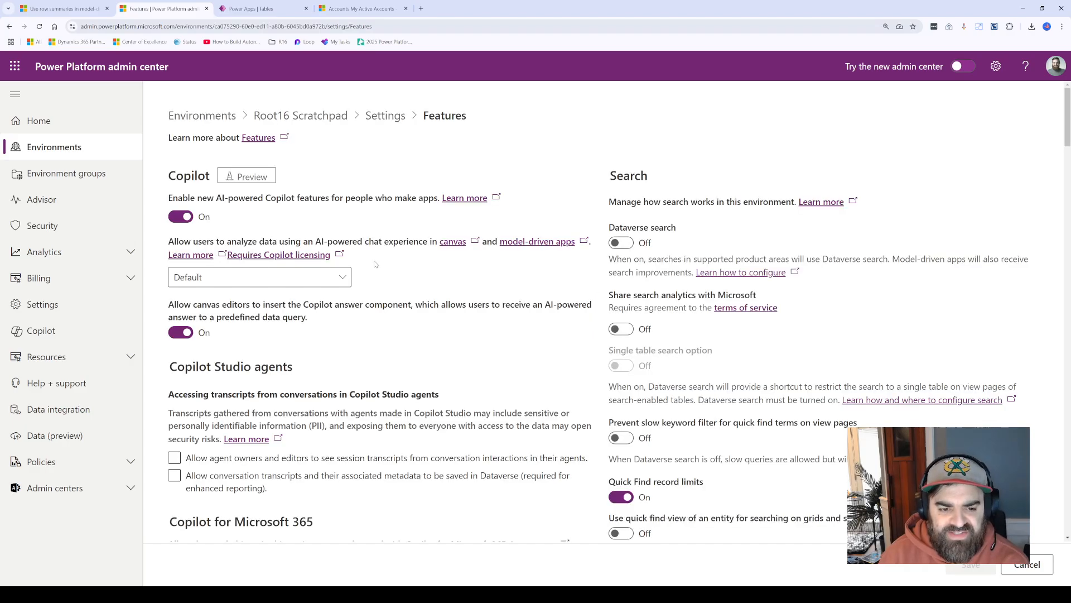
Step: Look through the environment's Copilot and AI feature settings down to the AI insight cards section
{"action": "scroll", "coordinate": [375, 360], "scroll_direction": "down", "scroll_amount": 2}
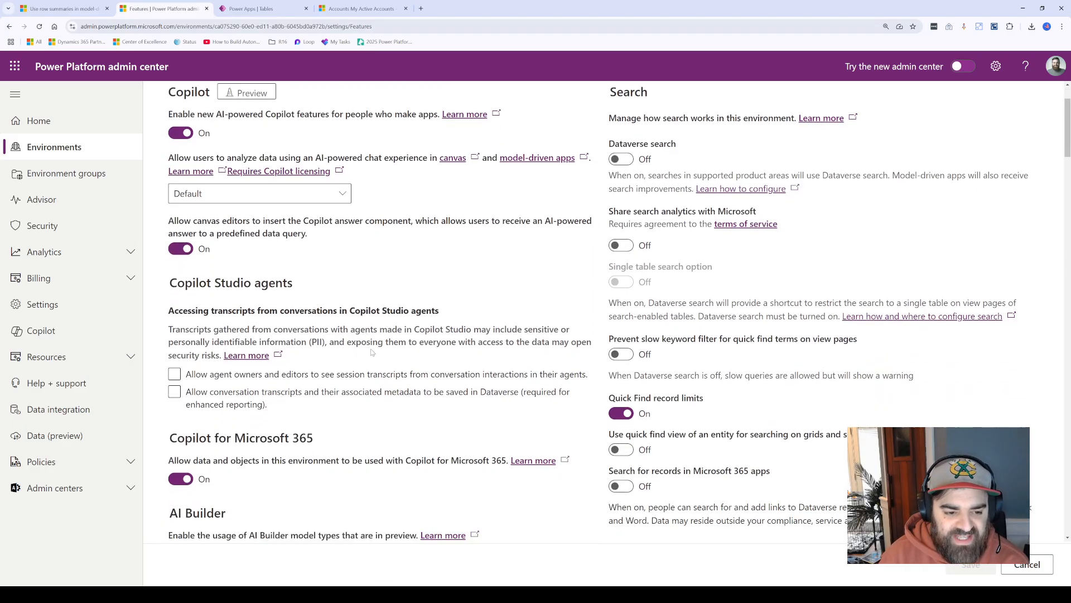
{"action": "scroll", "coordinate": [372, 356], "scroll_direction": "down", "scroll_amount": 5}
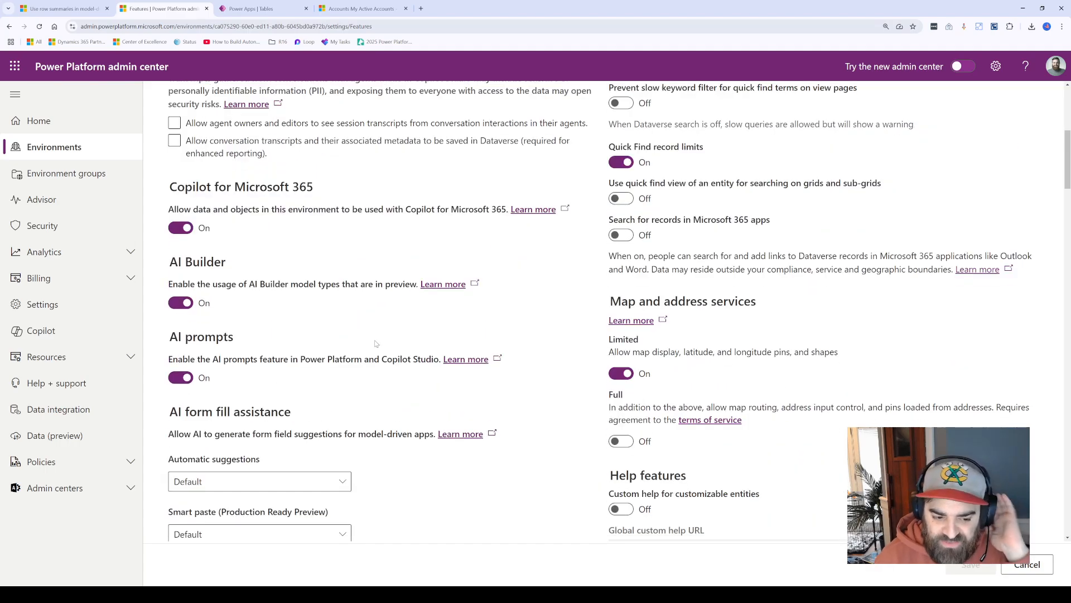
{"action": "scroll", "coordinate": [374, 340], "scroll_direction": "down", "scroll_amount": 4}
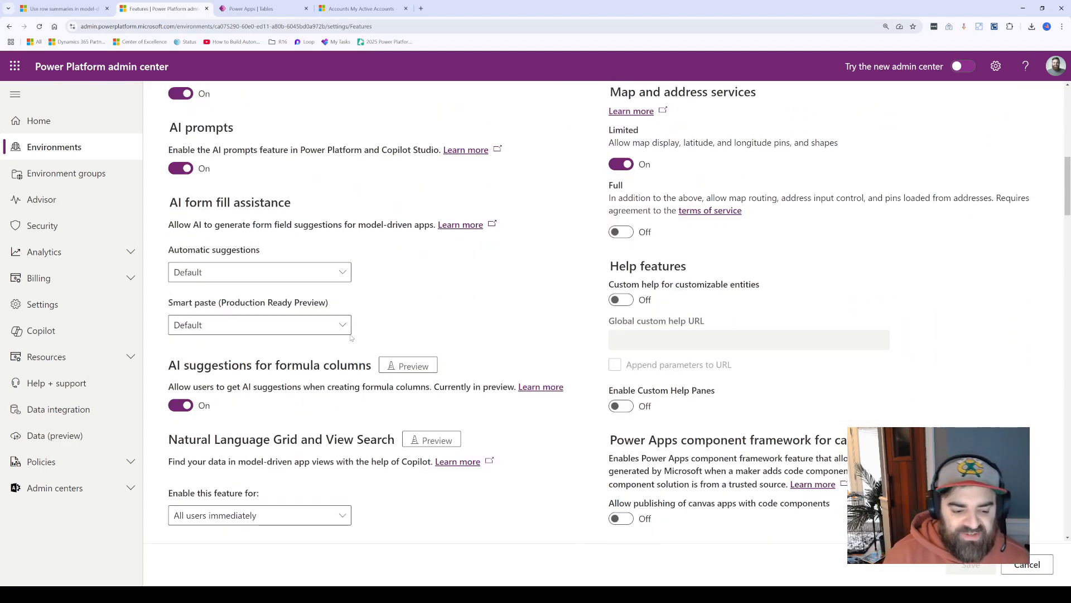
{"action": "scroll", "coordinate": [348, 363], "scroll_direction": "down", "scroll_amount": 4}
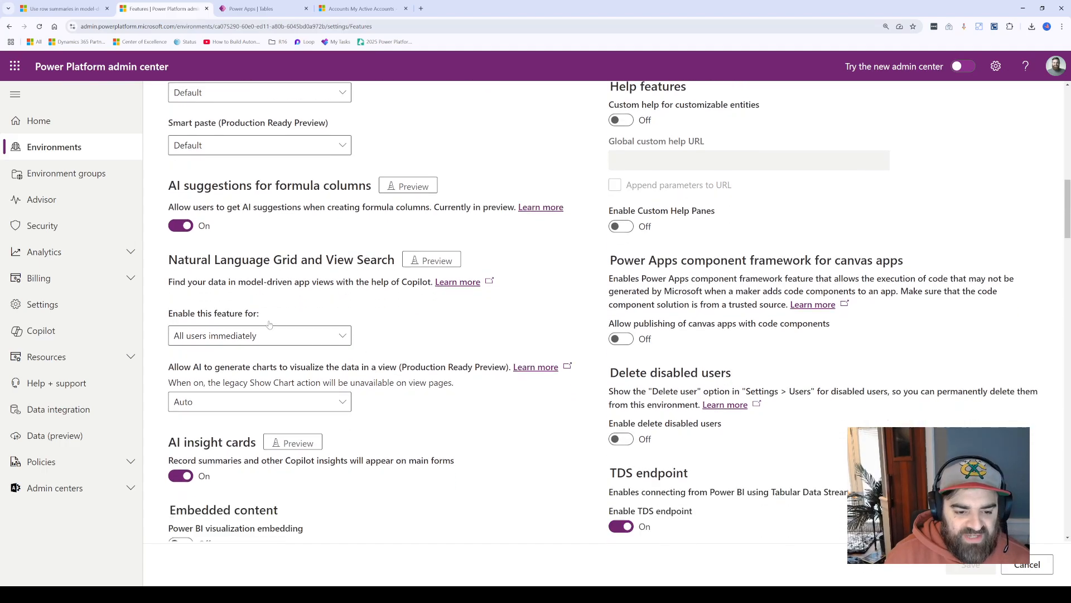
{"action": "left_click_drag", "start_coordinate": [195, 234], "coordinate": [338, 240]}
{"action": "left_click", "coordinate": [316, 240]}
{"action": "left_click", "coordinate": [338, 240]}
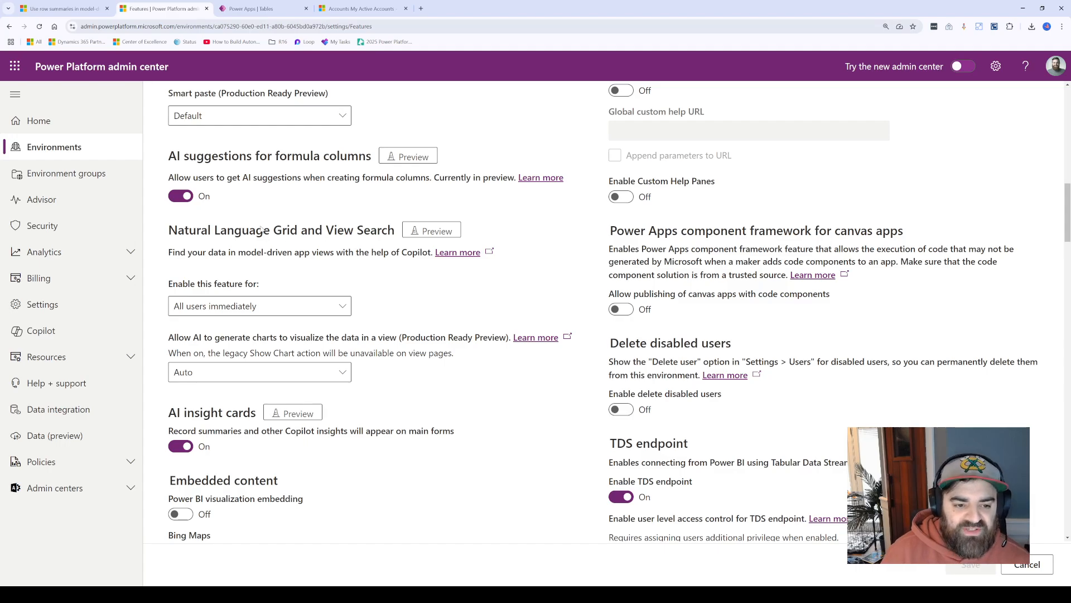
{"action": "scroll", "coordinate": [335, 282], "scroll_direction": "down", "scroll_amount": 1}
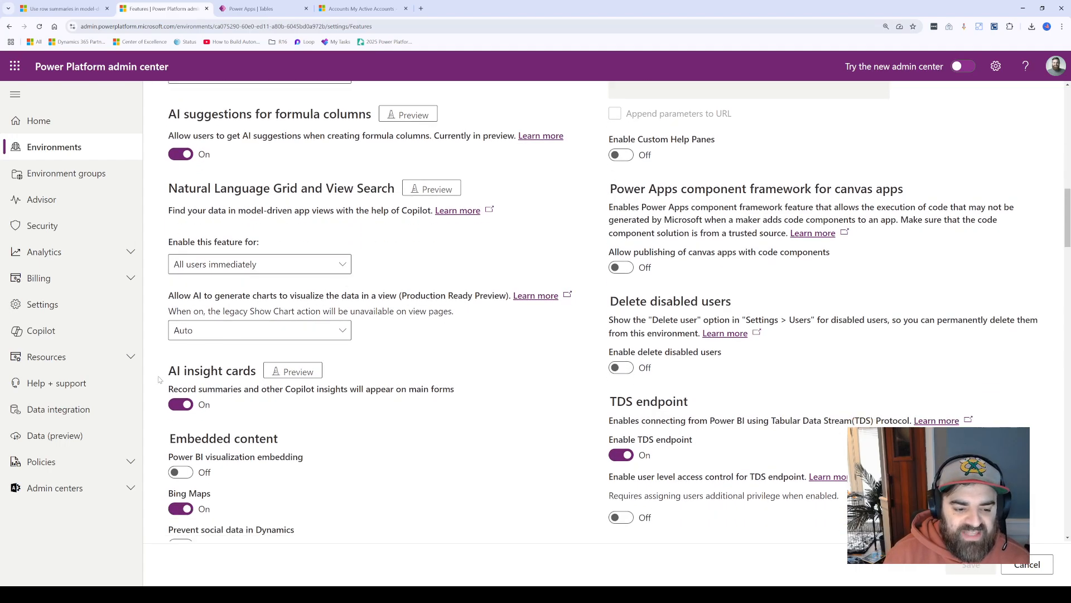
Step: Toggle the AI insight cards setting for record summaries on main forms off and back on
{"action": "left_click_drag", "start_coordinate": [168, 372], "coordinate": [241, 375]}
{"action": "left_click", "coordinate": [227, 375]}
{"action": "left_click", "coordinate": [198, 385]}
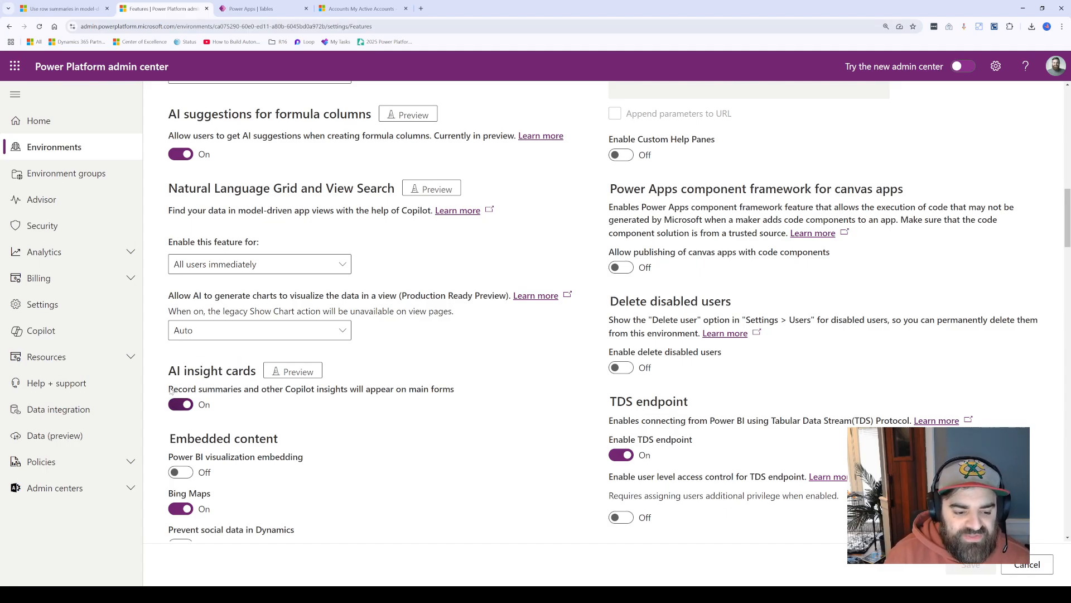
{"action": "left_click_drag", "start_coordinate": [169, 390], "coordinate": [382, 392]}
{"action": "left_click", "coordinate": [274, 392]}
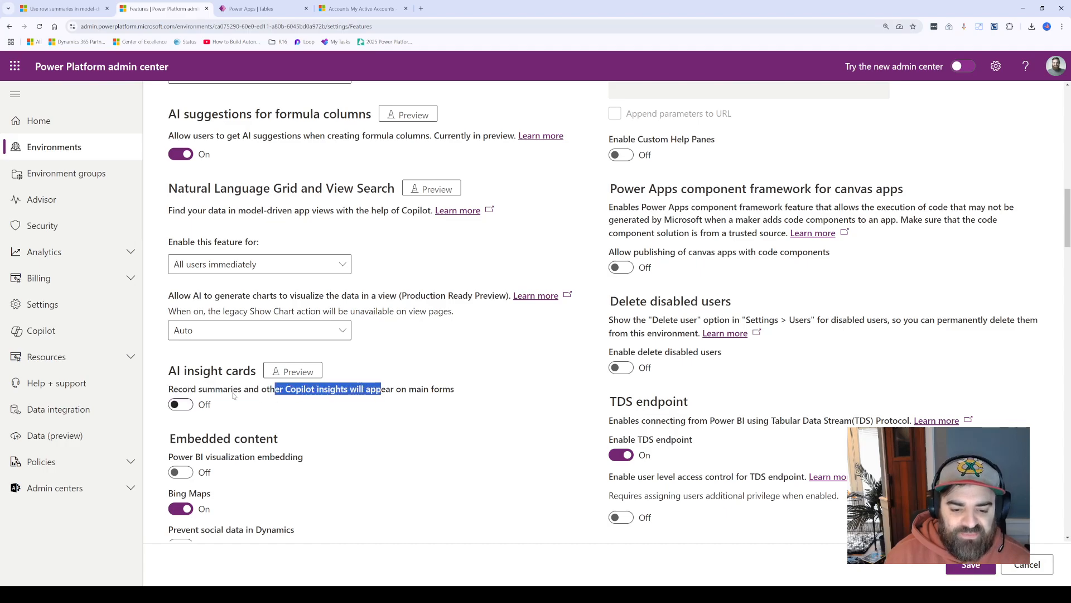
{"action": "left_click", "coordinate": [183, 405]}
Step: Examine the remaining feature settings below AI insight cards, such as embedded content, hosted RPA and desktop flow options
{"action": "scroll", "coordinate": [224, 391], "scroll_direction": "down", "scroll_amount": 2}
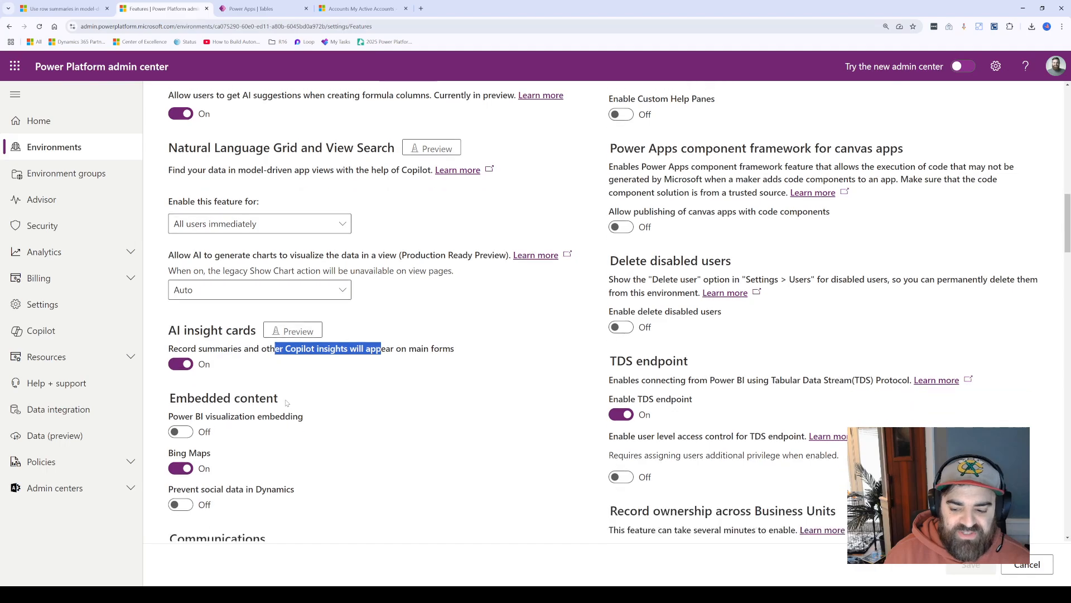
{"action": "scroll", "coordinate": [290, 380], "scroll_direction": "up", "scroll_amount": 4}
{"action": "scroll", "coordinate": [290, 380], "scroll_direction": "down", "scroll_amount": 3}
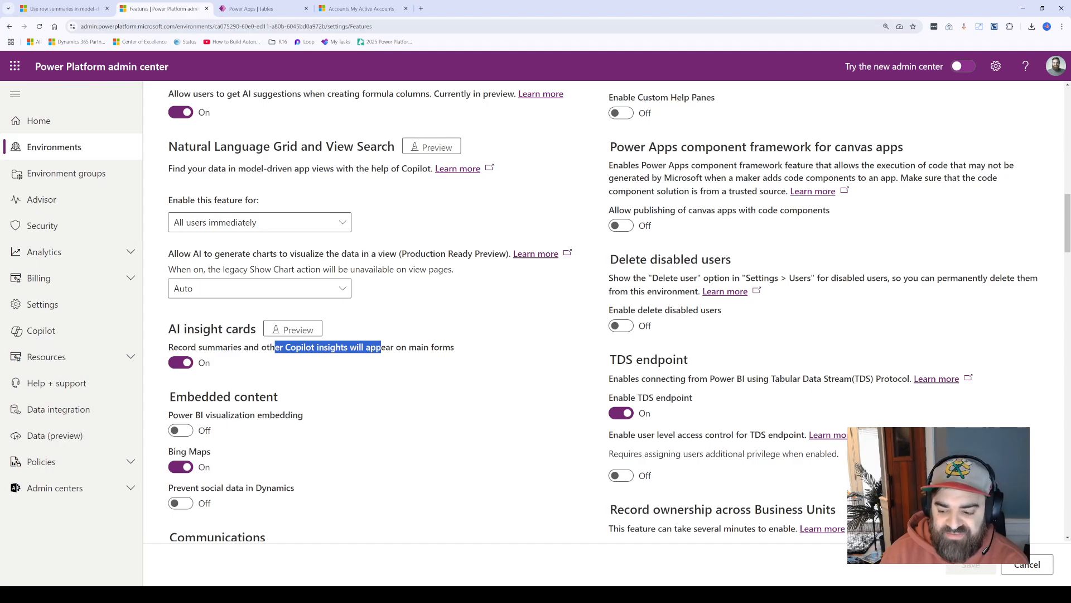
{"action": "scroll", "coordinate": [620, 312], "scroll_direction": "down", "scroll_amount": 3}
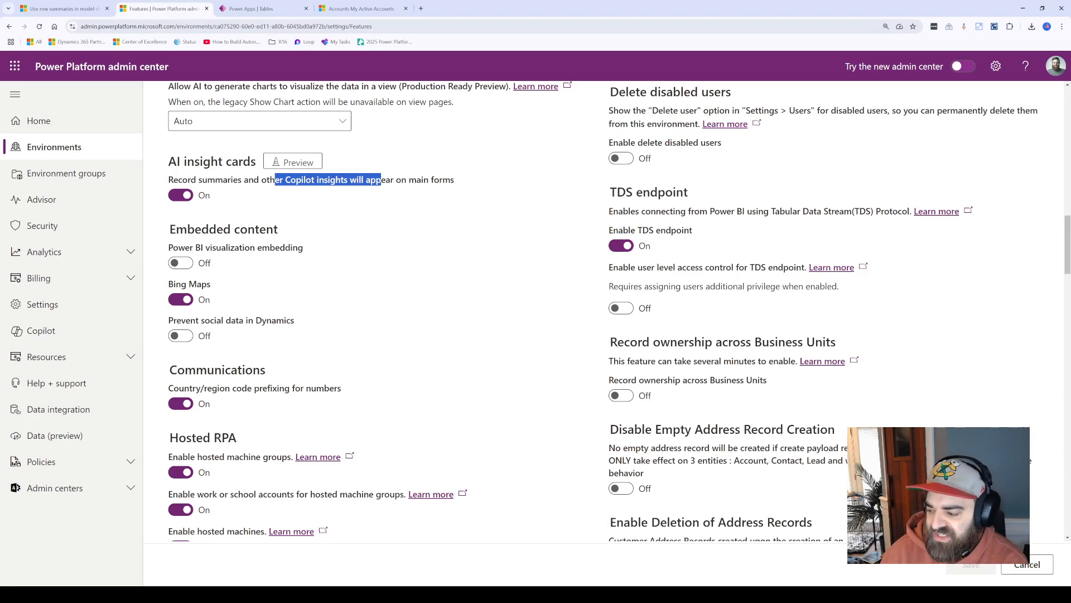
{"action": "left_click_drag", "start_coordinate": [940, 496], "coordinate": [946, 454]}
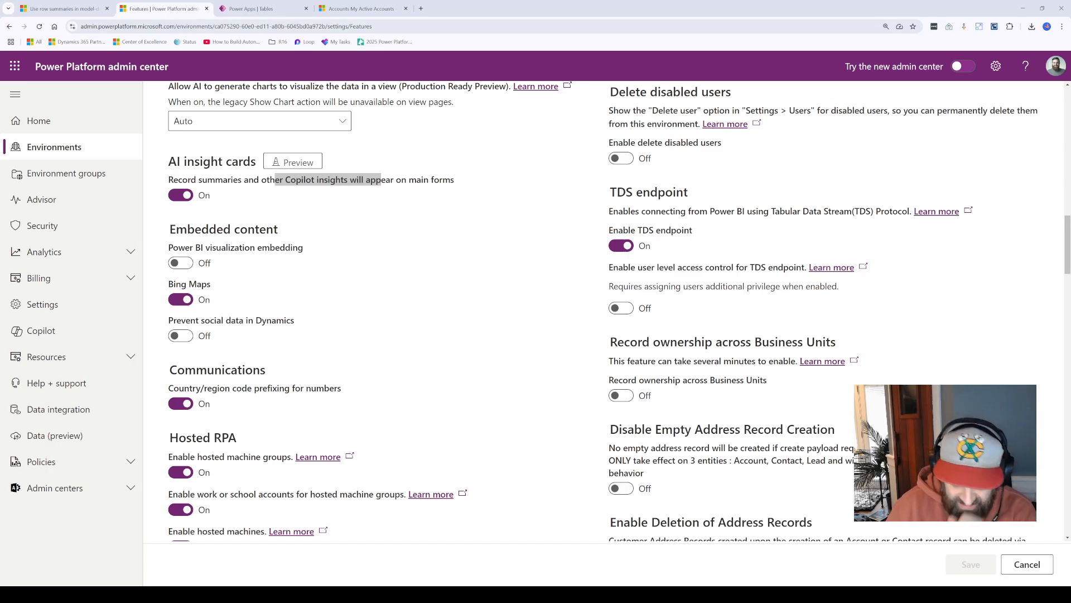
{"action": "scroll", "coordinate": [607, 312], "scroll_direction": "down", "scroll_amount": 3}
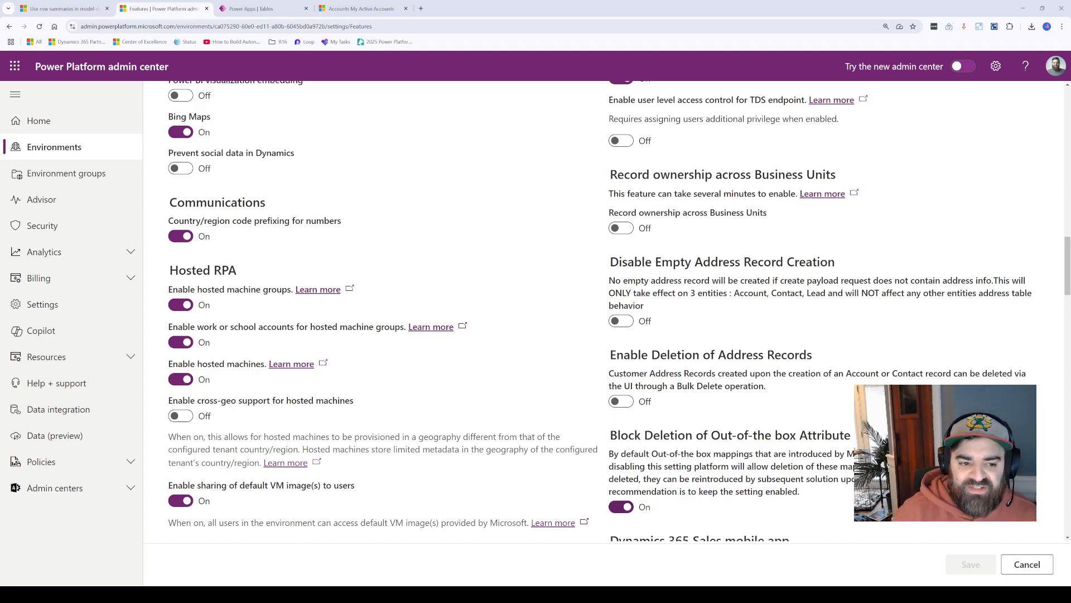
{"action": "scroll", "coordinate": [600, 311], "scroll_direction": "up", "scroll_amount": 4}
{"action": "scroll", "coordinate": [600, 311], "scroll_direction": "down", "scroll_amount": 6}
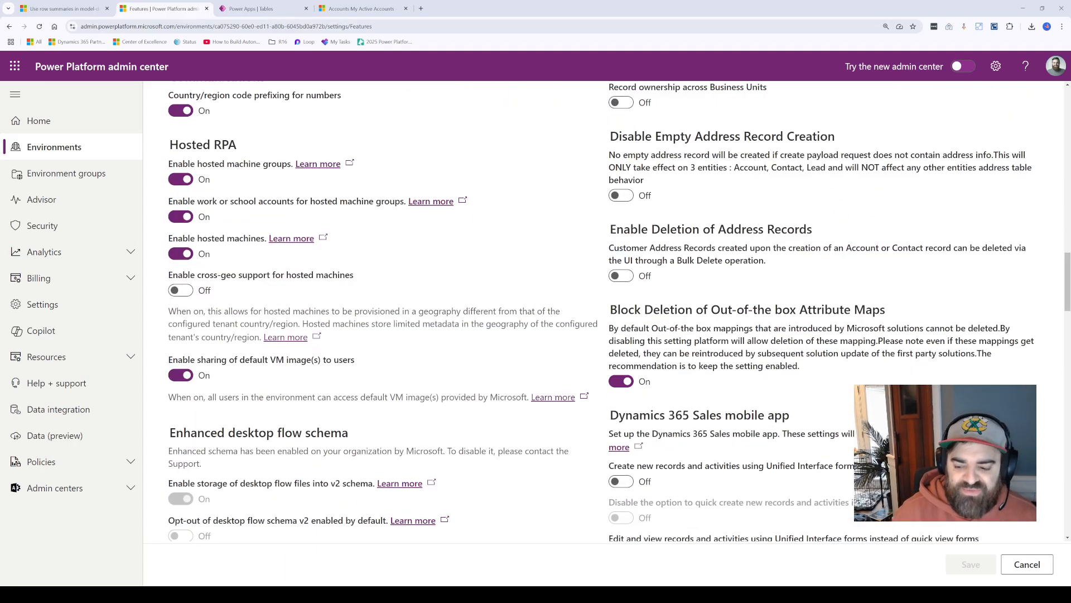
{"action": "scroll", "coordinate": [600, 311], "scroll_direction": "down", "scroll_amount": 5}
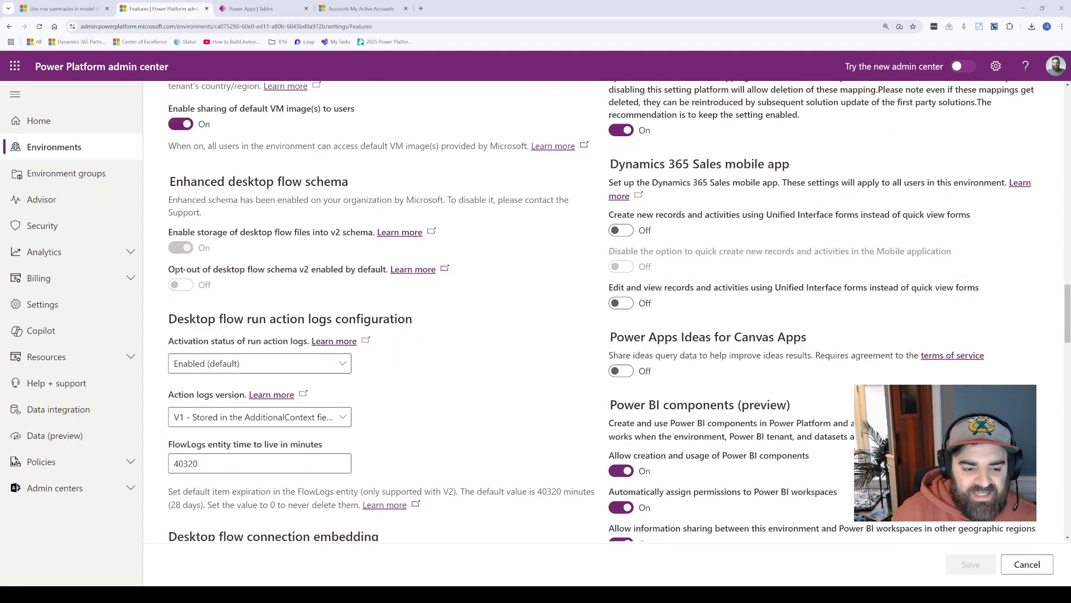
{"action": "scroll", "coordinate": [600, 311], "scroll_direction": "up", "scroll_amount": 12}
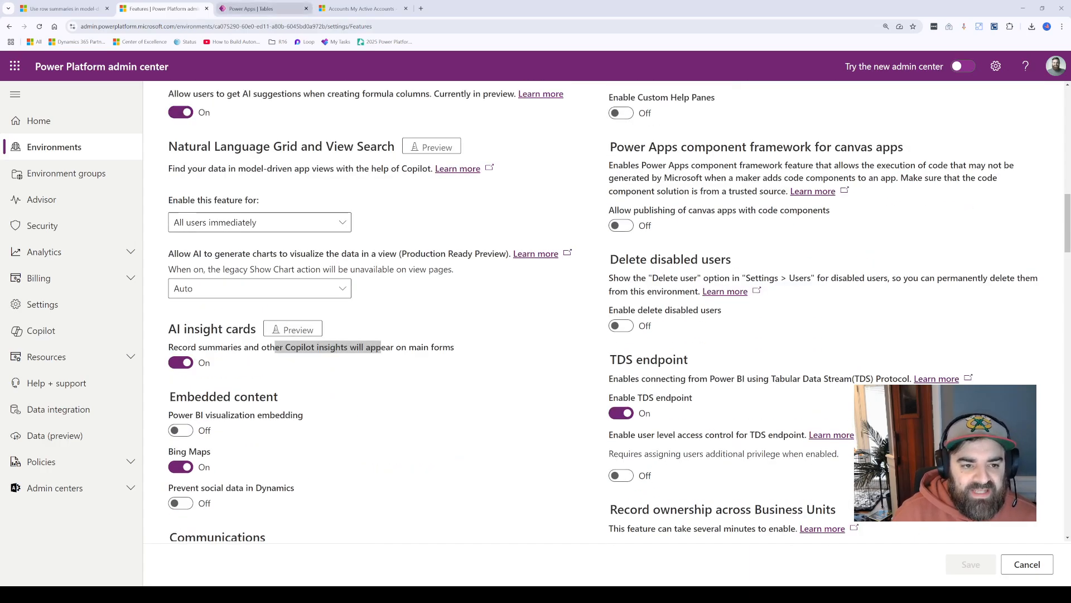
Step: Switch to the Power Apps tables list and open the row summary prompt of the Account table at a larger zoom
{"action": "left_click", "coordinate": [254, 9]}
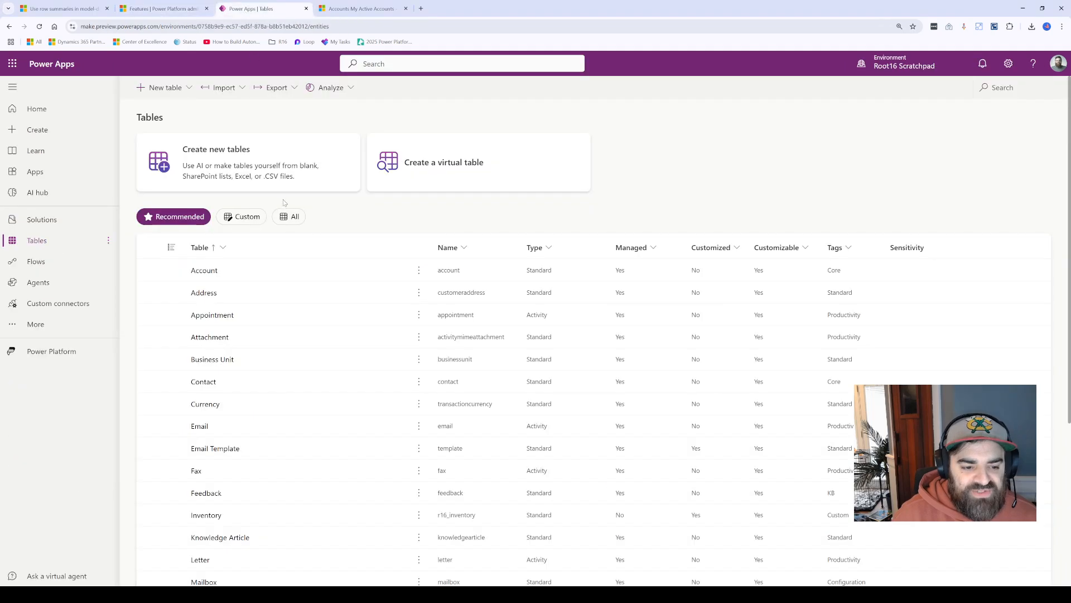
{"action": "left_click", "coordinate": [204, 271]}
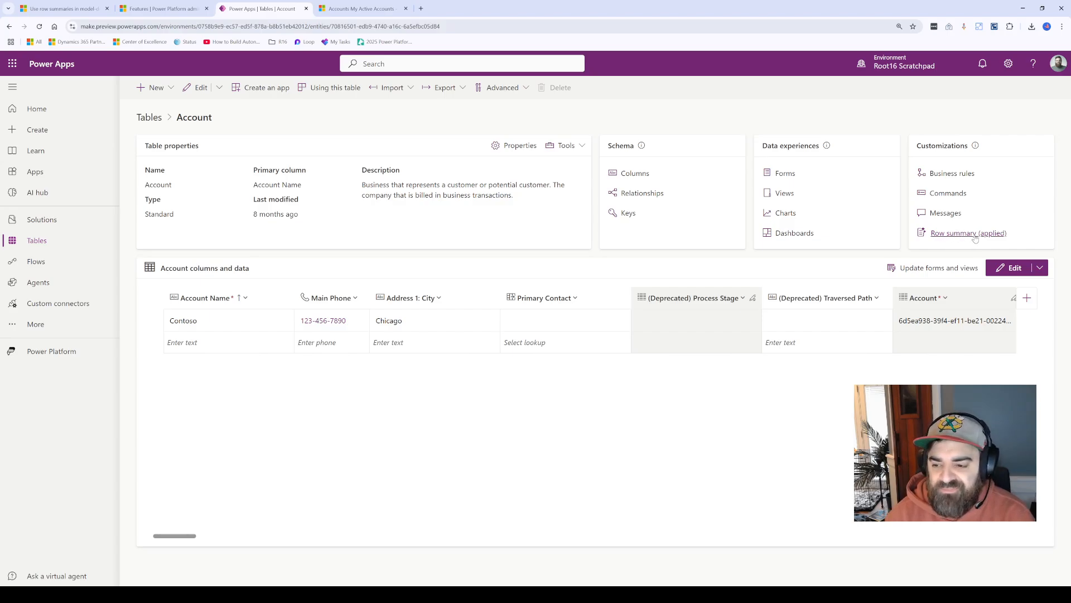
{"action": "left_click", "coordinate": [964, 233]}
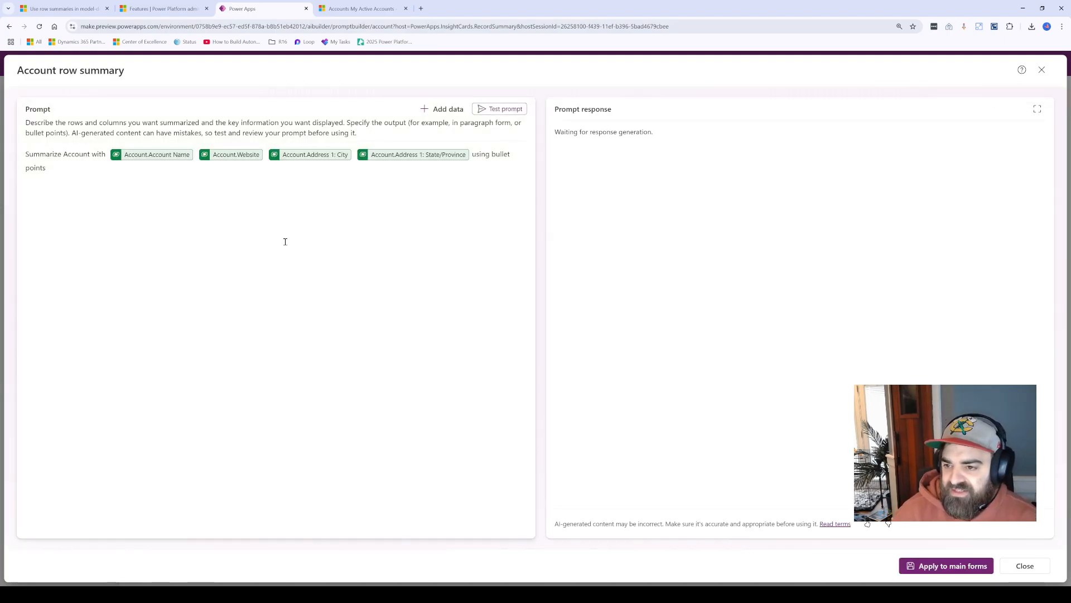
{"action": "key", "text": "ctrl+plus"}
{"action": "key", "text": "ctrl+plus"}
{"action": "key", "text": "ctrl+plus"}
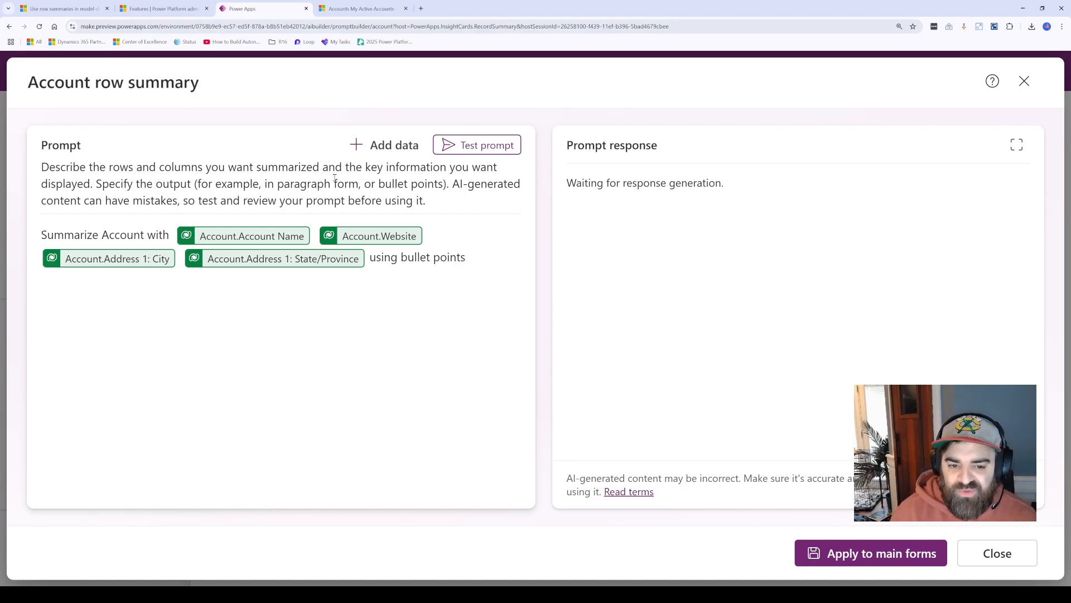
Step: Browse the Account columns and related tables available as prompt data, and remove the slash inserted after "using bullet points"
{"action": "left_click", "coordinate": [394, 150]}
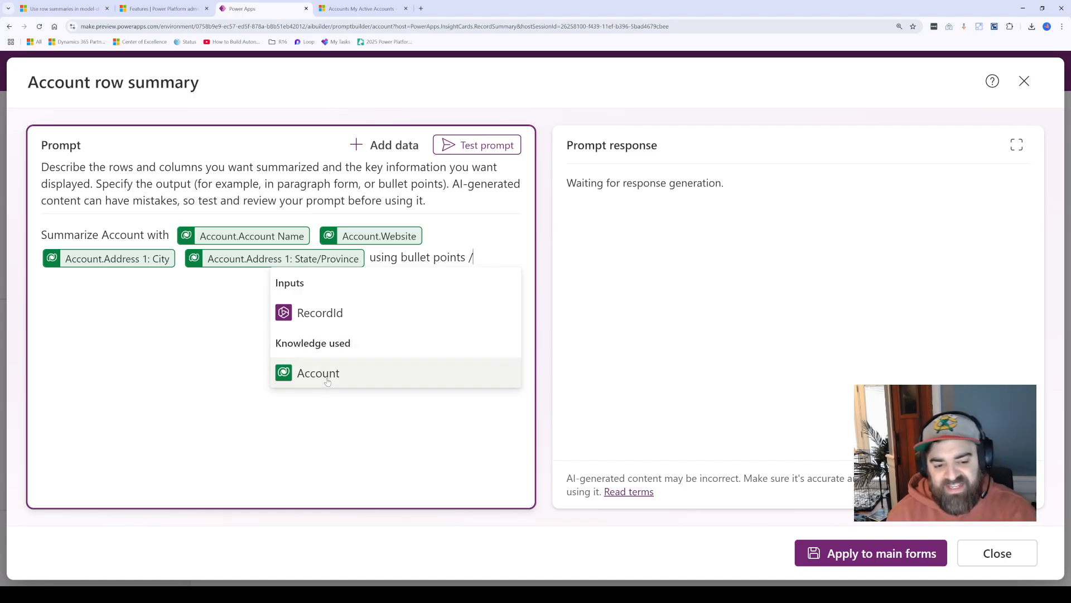
{"action": "left_click", "coordinate": [371, 377]}
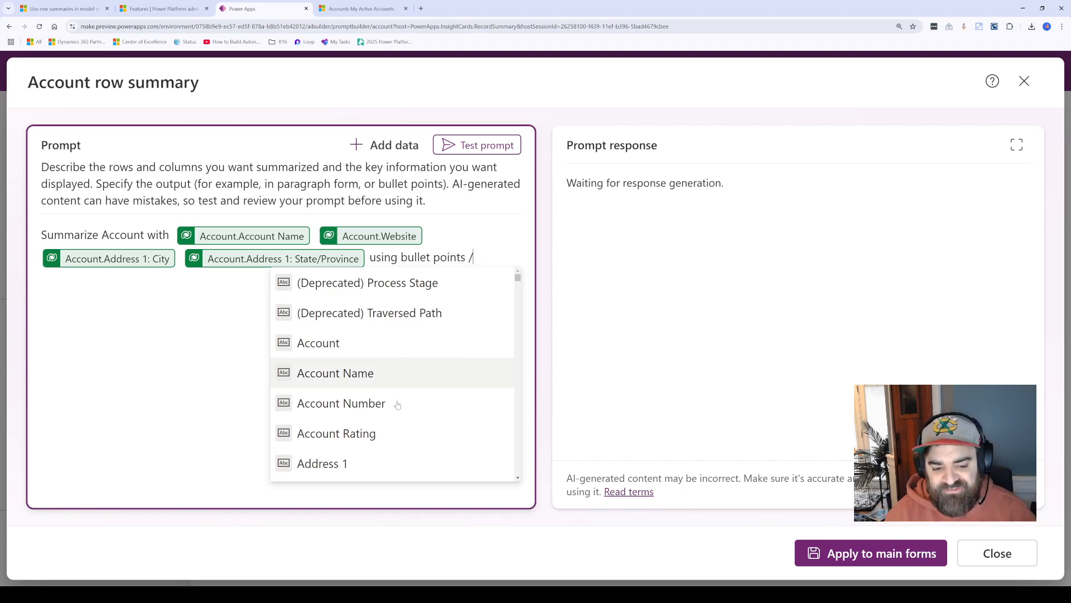
{"action": "scroll", "coordinate": [404, 379], "scroll_direction": "down", "scroll_amount": 4}
{"action": "scroll", "coordinate": [410, 379], "scroll_direction": "down", "scroll_amount": 15}
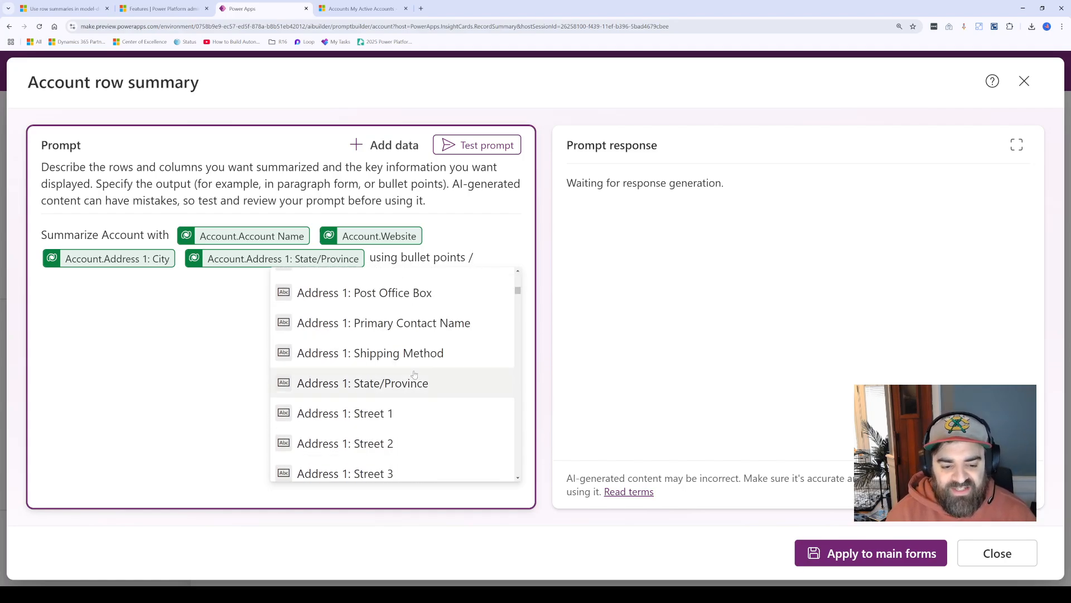
{"action": "scroll", "coordinate": [450, 359], "scroll_direction": "down", "scroll_amount": 20}
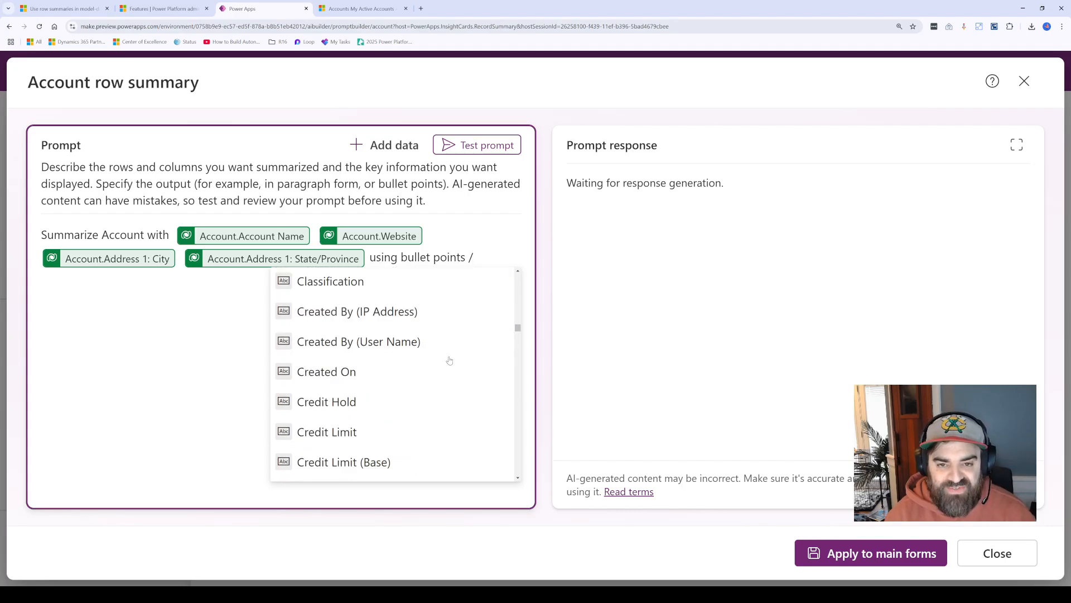
{"action": "scroll", "coordinate": [449, 359], "scroll_direction": "down", "scroll_amount": 20}
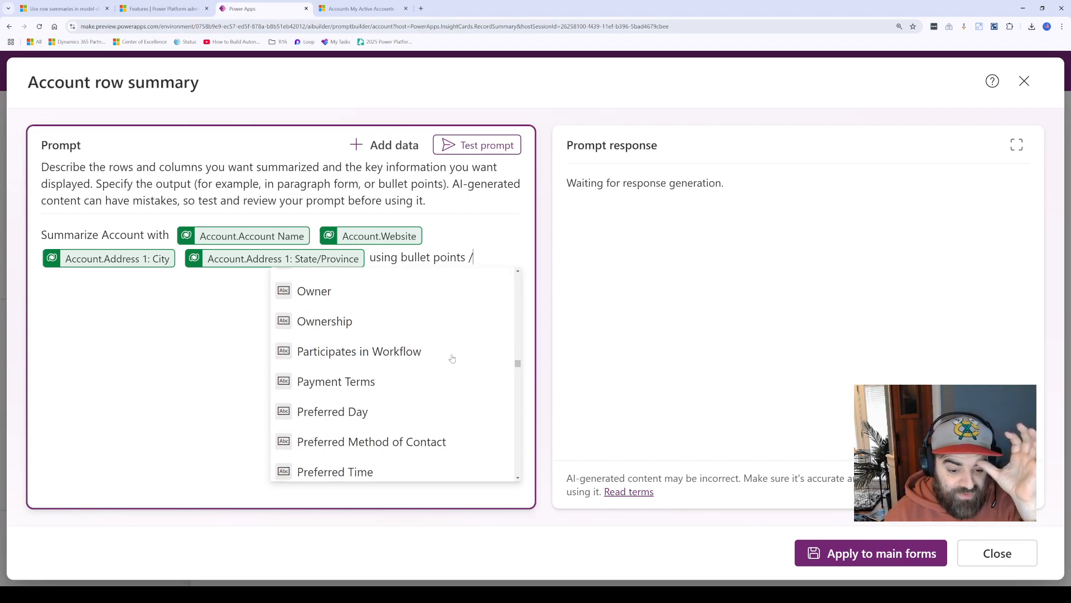
{"action": "scroll", "coordinate": [442, 373], "scroll_direction": "down", "scroll_amount": 6}
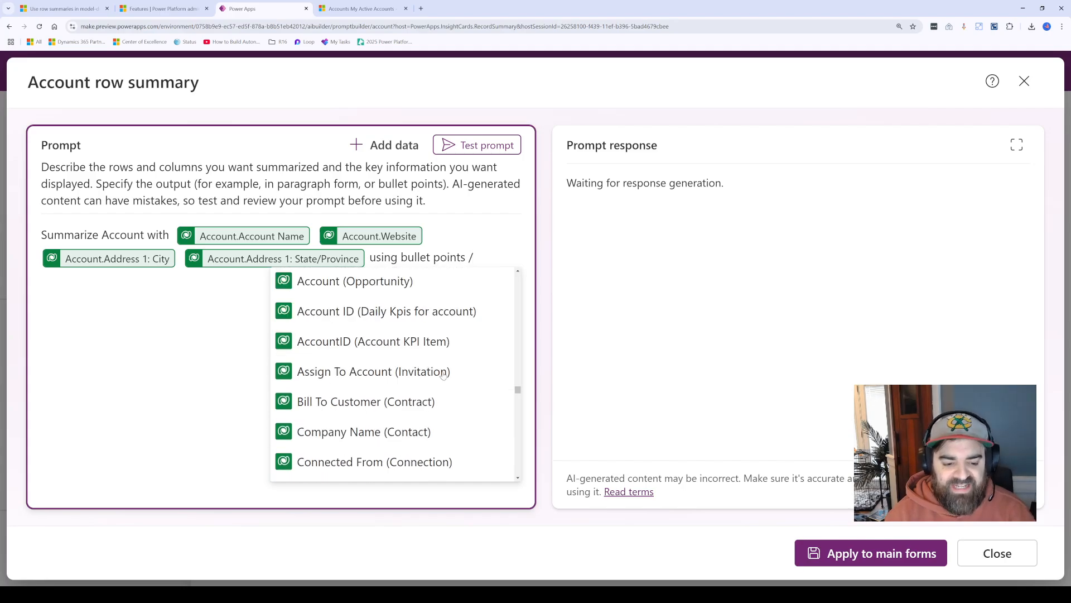
{"action": "scroll", "coordinate": [438, 391], "scroll_direction": "down", "scroll_amount": 3}
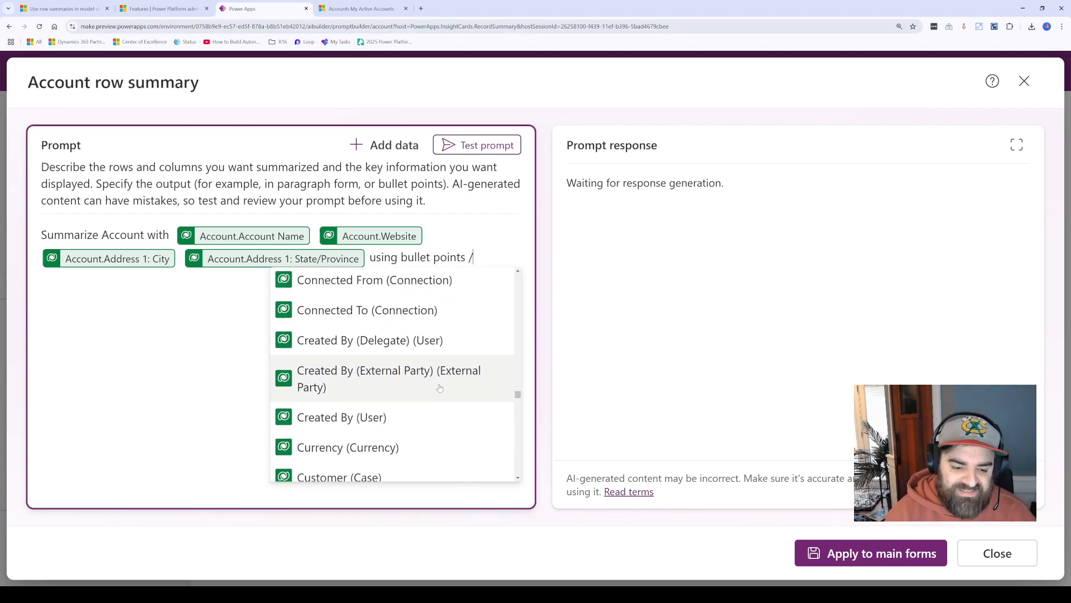
{"action": "left_click", "coordinate": [478, 258]}
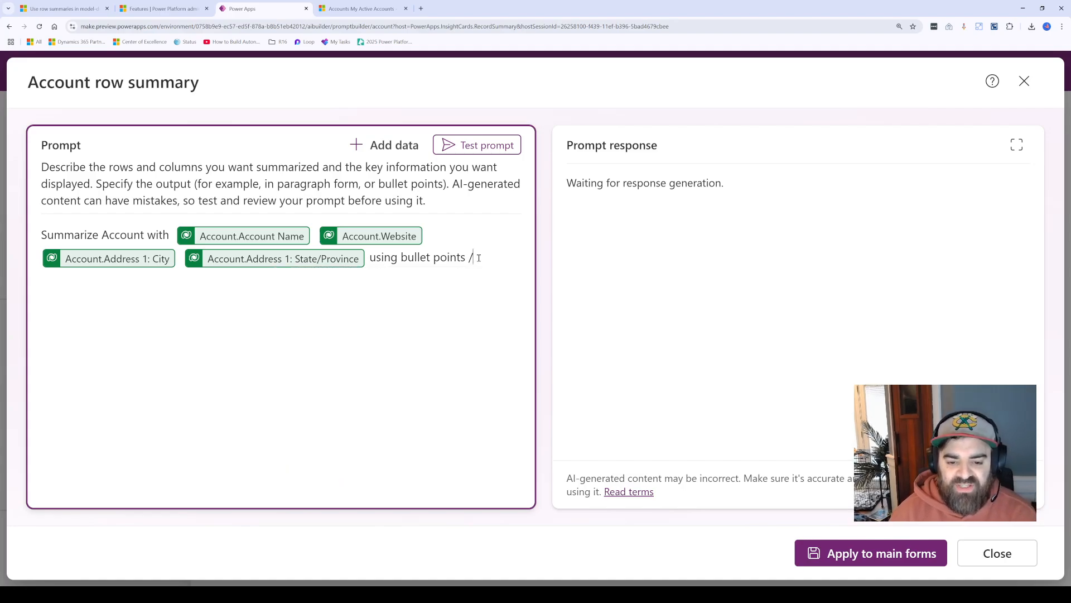
{"action": "key", "text": "BackSpace"}
{"action": "key", "text": "BackSpace"}
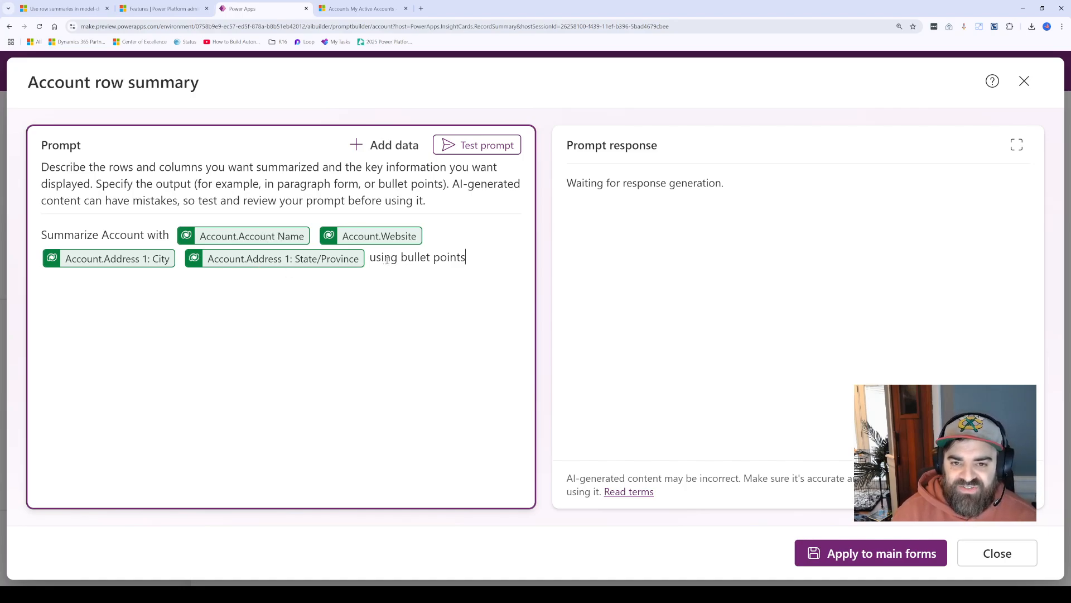
Step: Close the Account row summary without applying it and switch to the My Active Accounts view in Dynamics 365 Sales Hub
{"action": "left_click_drag", "start_coordinate": [380, 260], "coordinate": [427, 267]}
{"action": "left_click", "coordinate": [472, 251]}
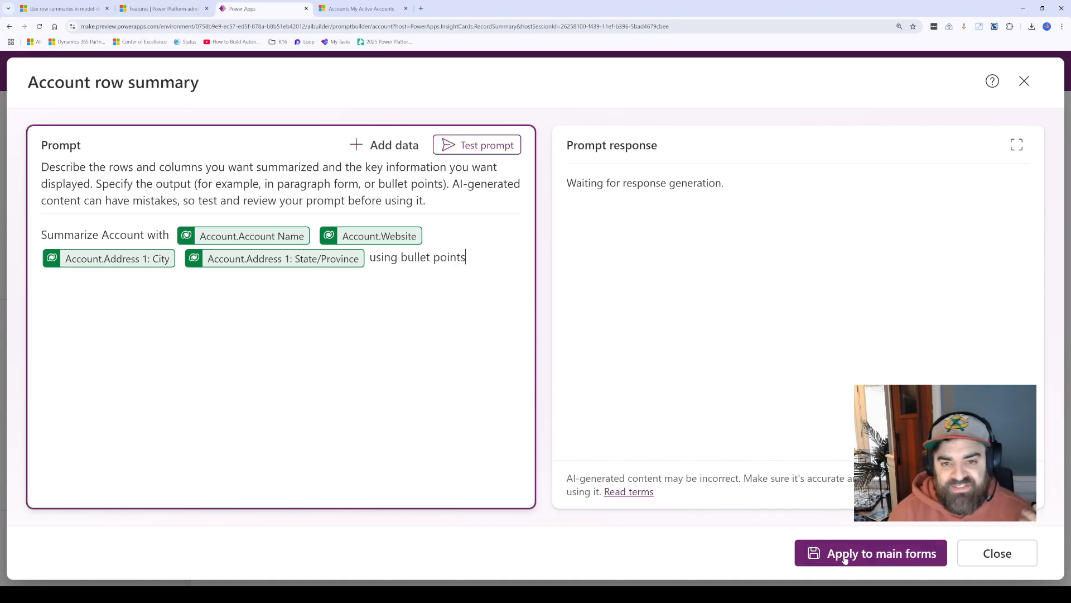
{"action": "left_click", "coordinate": [985, 564]}
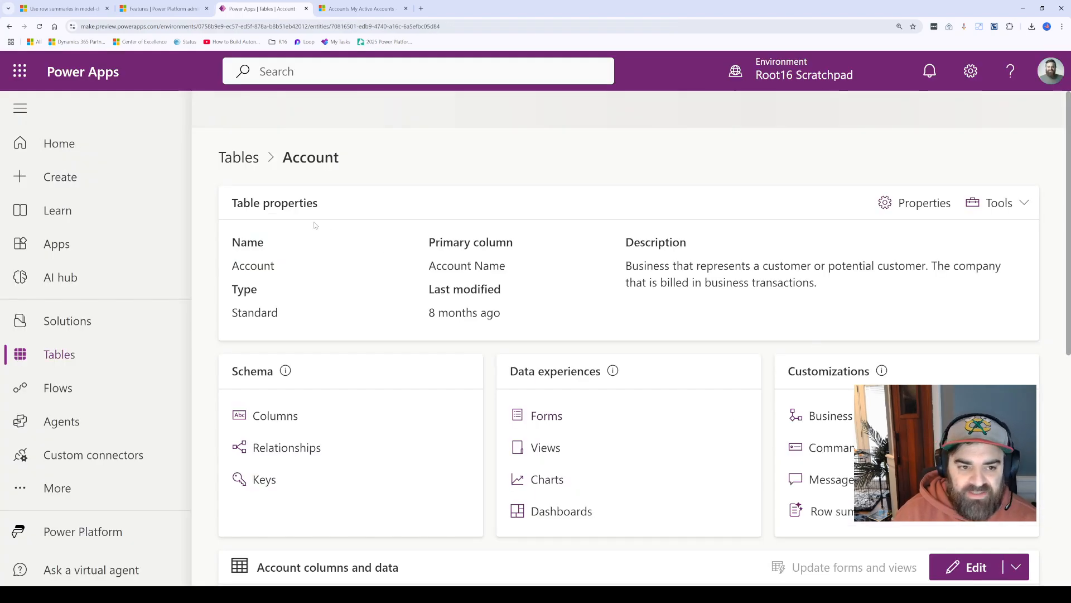
{"action": "left_click", "coordinate": [360, 9]}
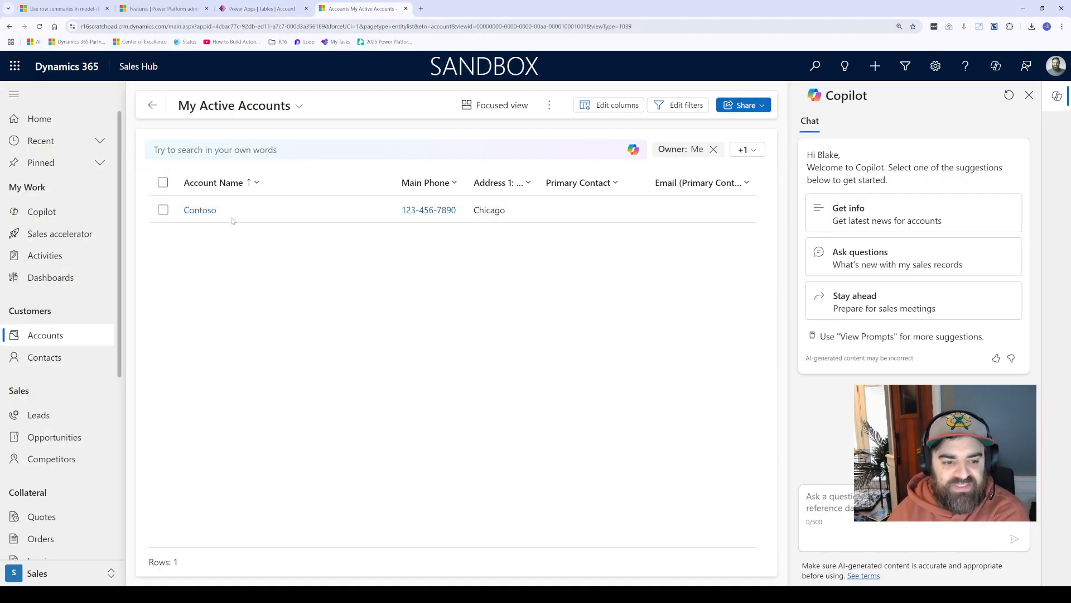
Step: Open the Contoso account, collapse and re-expand its Copilot summary, and examine the bullet points down to State/Province
{"action": "left_click", "coordinate": [216, 193]}
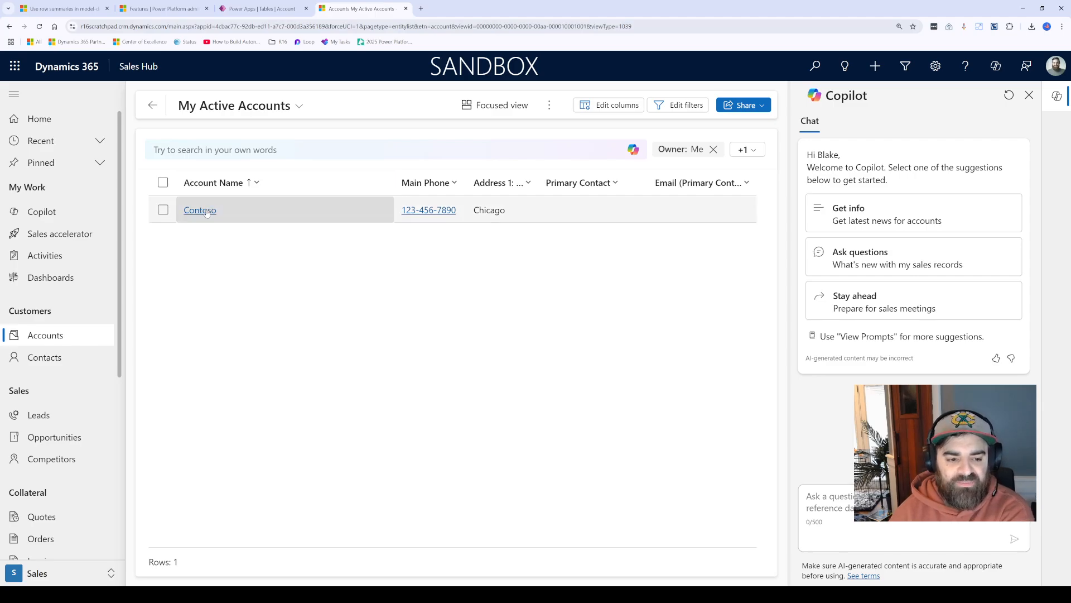
{"action": "left_click", "coordinate": [206, 211]}
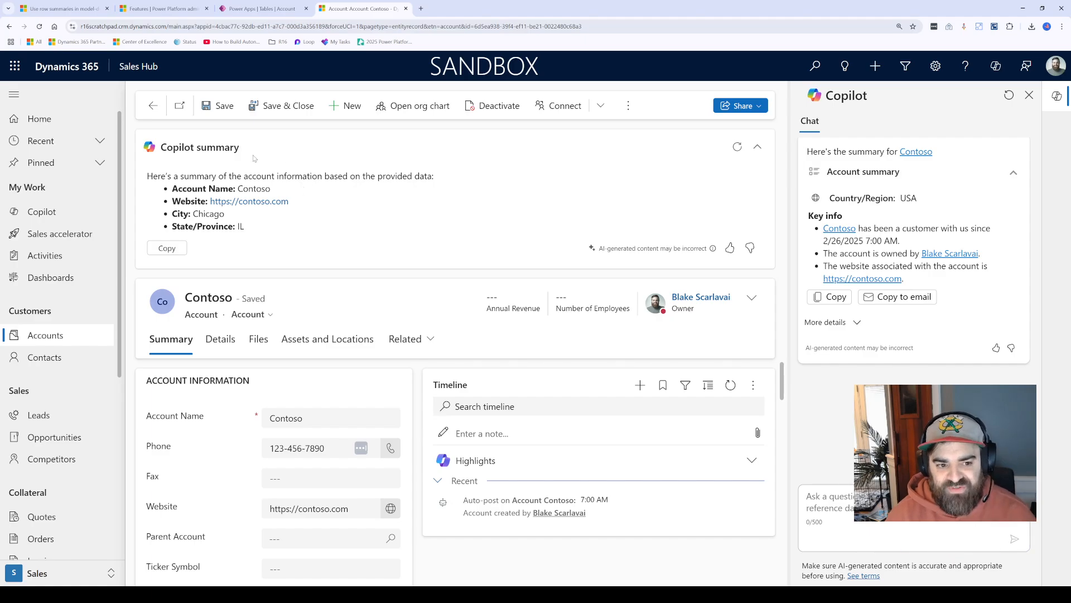
{"action": "left_click", "coordinate": [756, 147]}
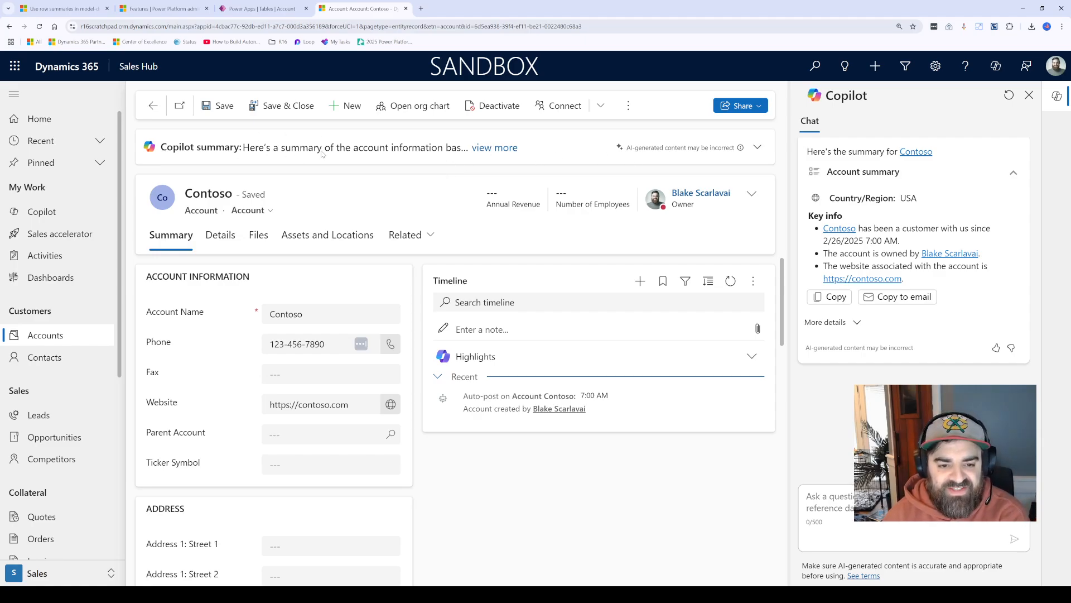
{"action": "left_click", "coordinate": [758, 148]}
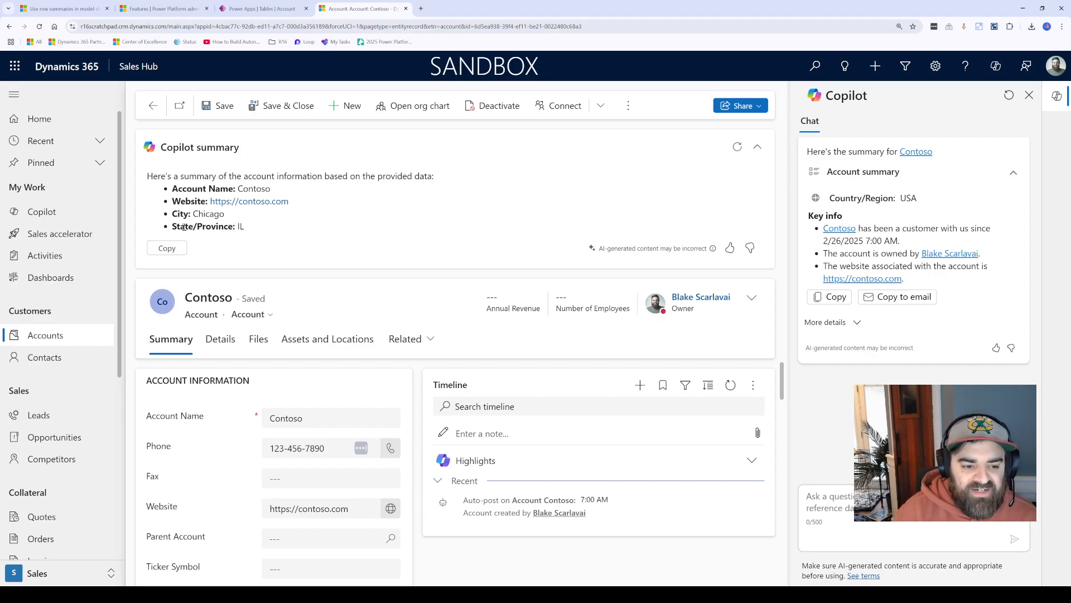
{"action": "left_click_drag", "start_coordinate": [184, 227], "coordinate": [259, 231]}
{"action": "left_click", "coordinate": [259, 233]}
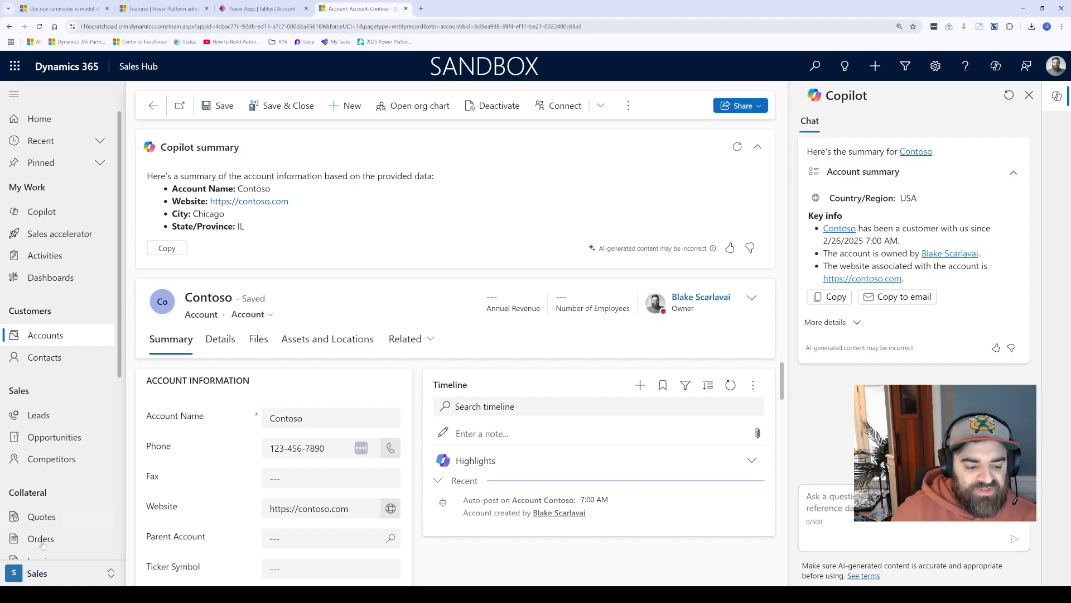
Step: Look into the Sales Insights settings area, and open the Copilot settings for Accounts under App Settings
{"action": "left_click", "coordinate": [56, 579]}
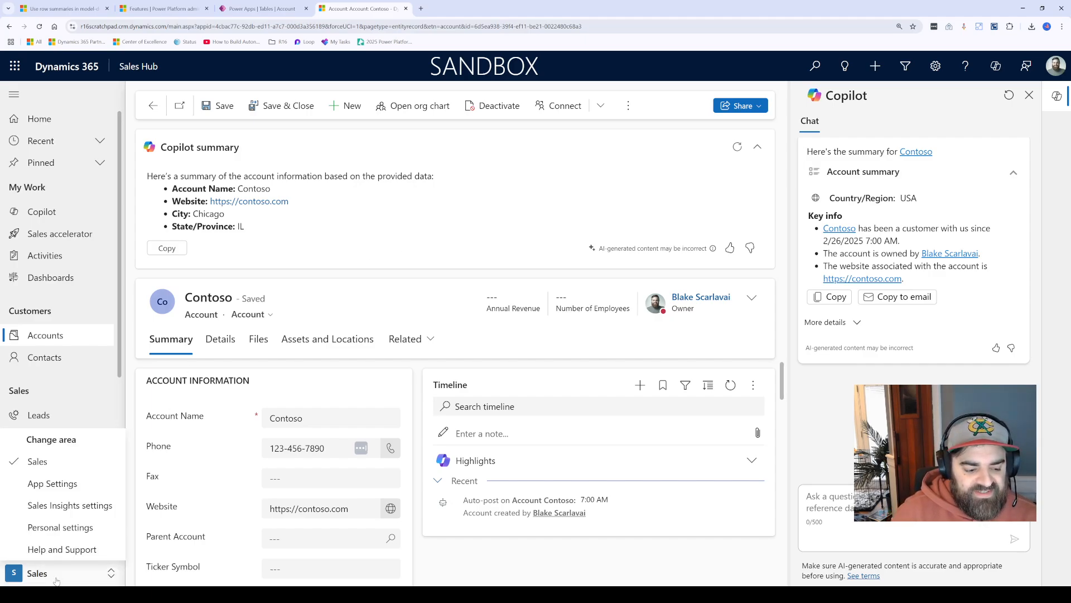
{"action": "left_click", "coordinate": [72, 505]}
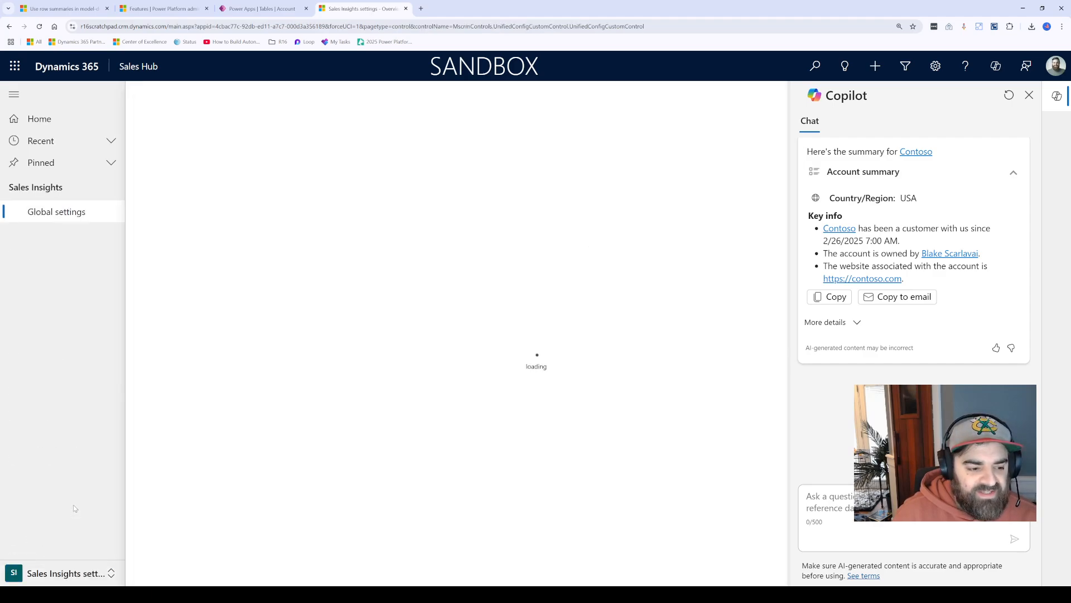
{"action": "left_click", "coordinate": [50, 576]}
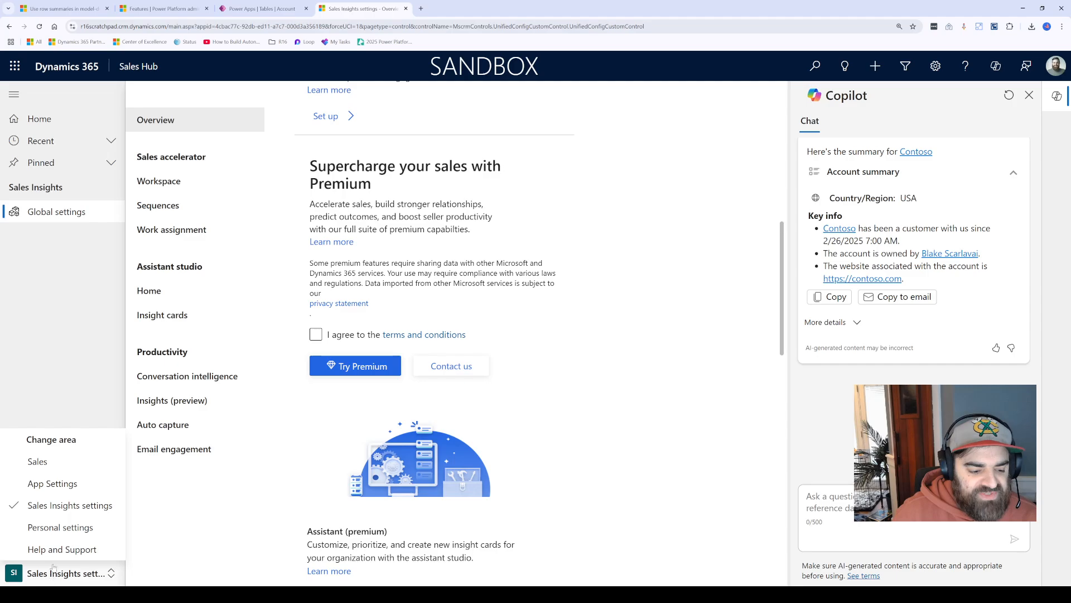
{"action": "left_click", "coordinate": [45, 484]}
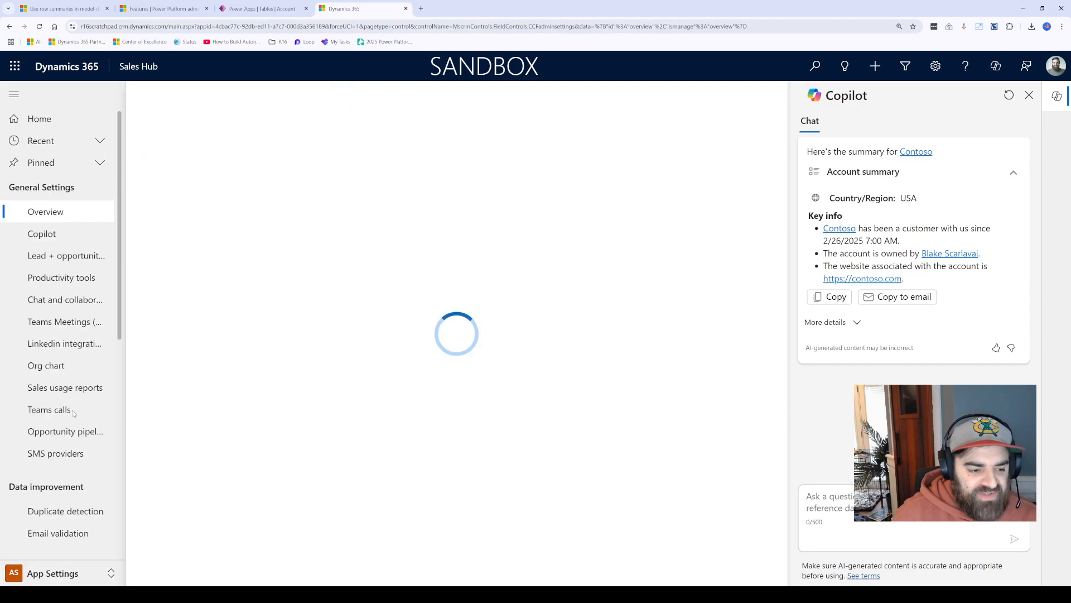
{"action": "left_click", "coordinate": [39, 233]}
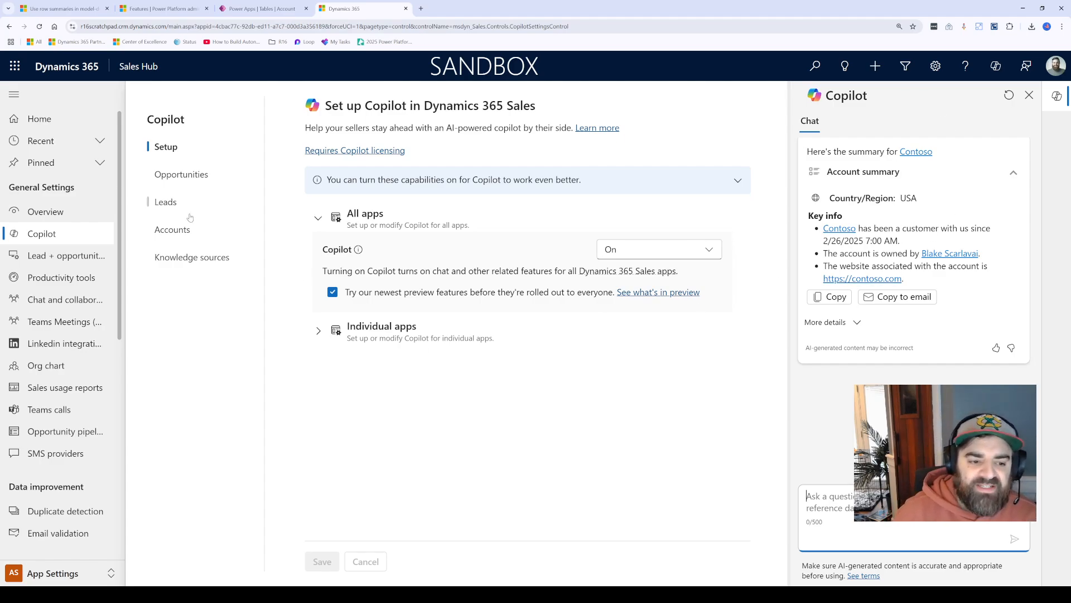
{"action": "left_click", "coordinate": [173, 230]}
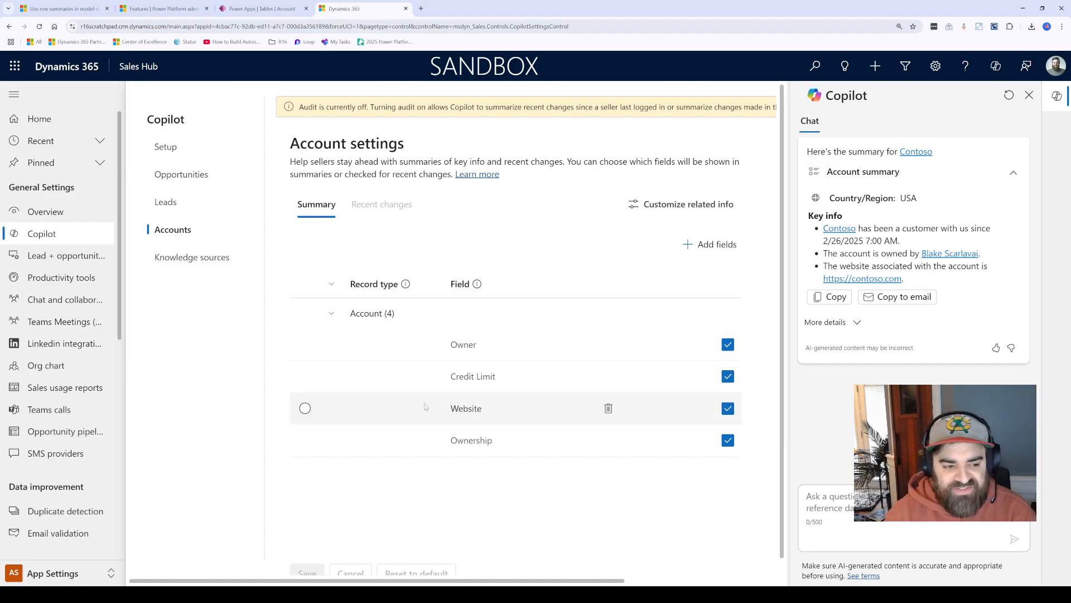
Step: Examine the Contoso account summary in the Copilot chat alongside the account summary fields, and switch to the Account table in Power Apps
{"action": "left_click", "coordinate": [56, 574]}
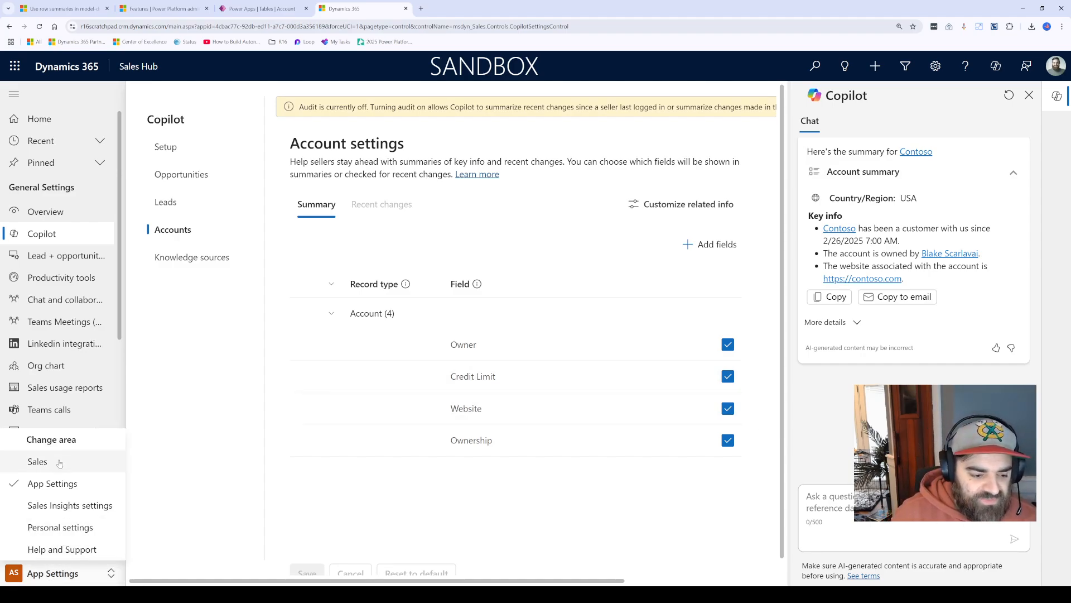
{"action": "scroll", "coordinate": [921, 340], "scroll_direction": "up", "scroll_amount": 3}
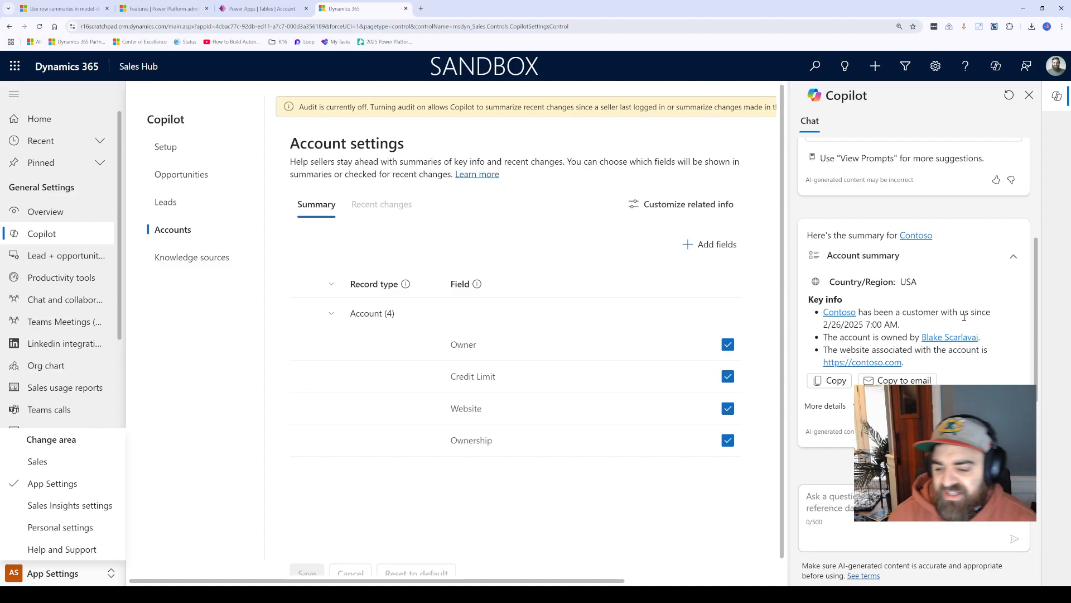
{"action": "scroll", "coordinate": [965, 317], "scroll_direction": "down", "scroll_amount": 3}
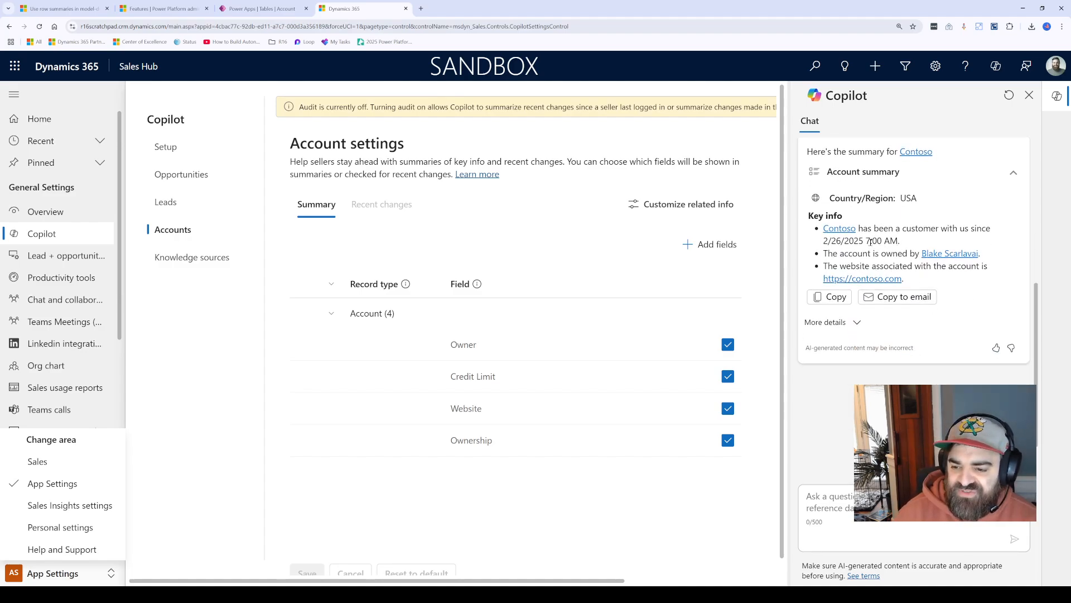
{"action": "mouse_move", "coordinate": [850, 254]}
{"action": "left_mouse_down"}
{"action": "mouse_move", "coordinate": [892, 264]}
{"action": "mouse_move", "coordinate": [841, 242]}
{"action": "left_mouse_up"}
{"action": "left_click", "coordinate": [892, 264]}
{"action": "left_click", "coordinate": [843, 246]}
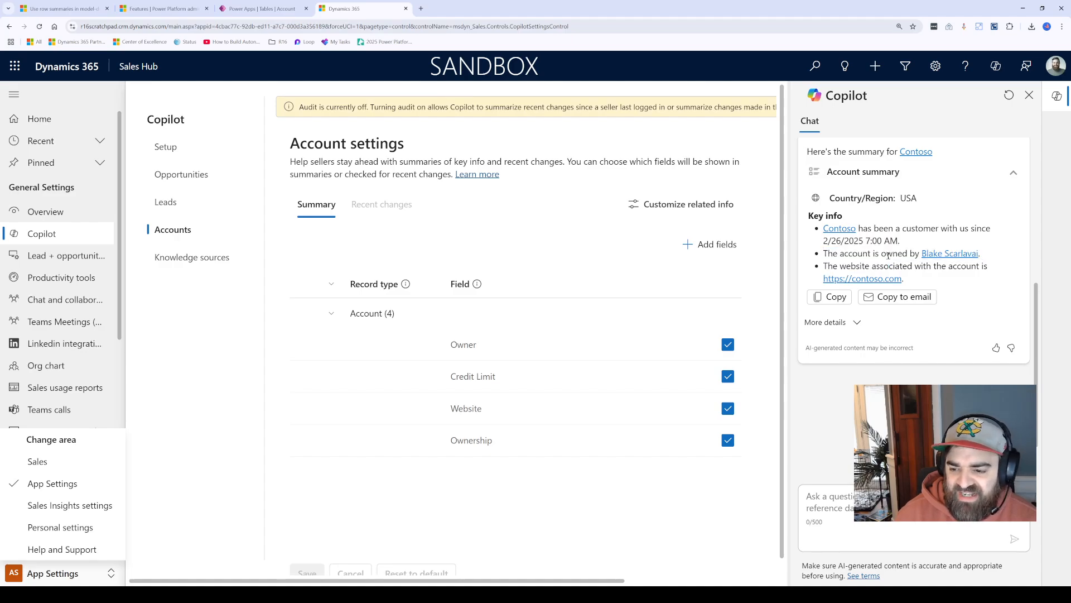
{"action": "scroll", "coordinate": [860, 330], "scroll_direction": "up", "scroll_amount": 2}
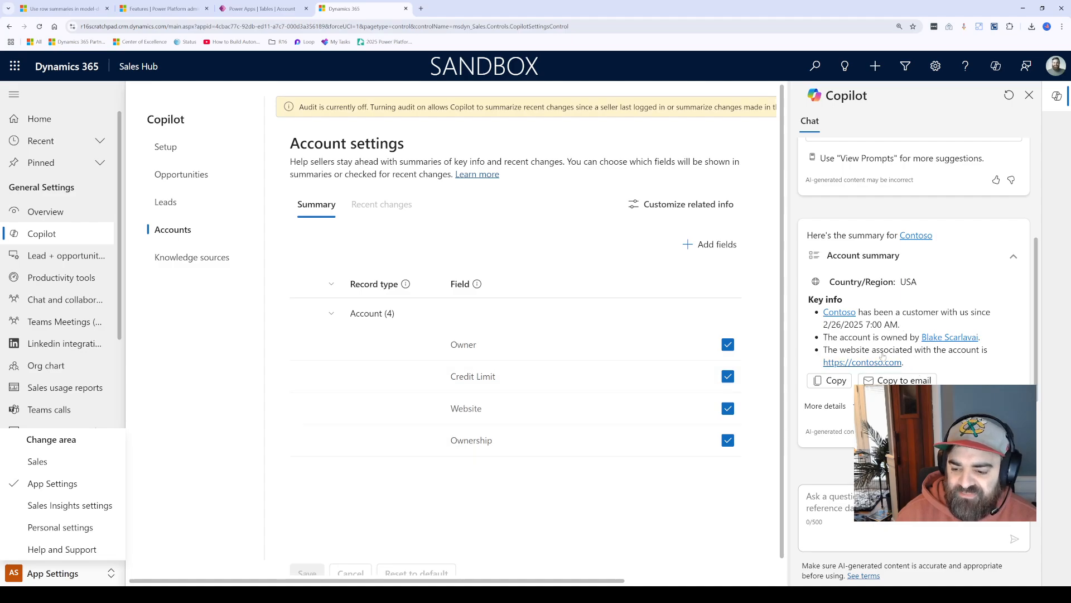
{"action": "scroll", "coordinate": [897, 301], "scroll_direction": "down", "scroll_amount": 1}
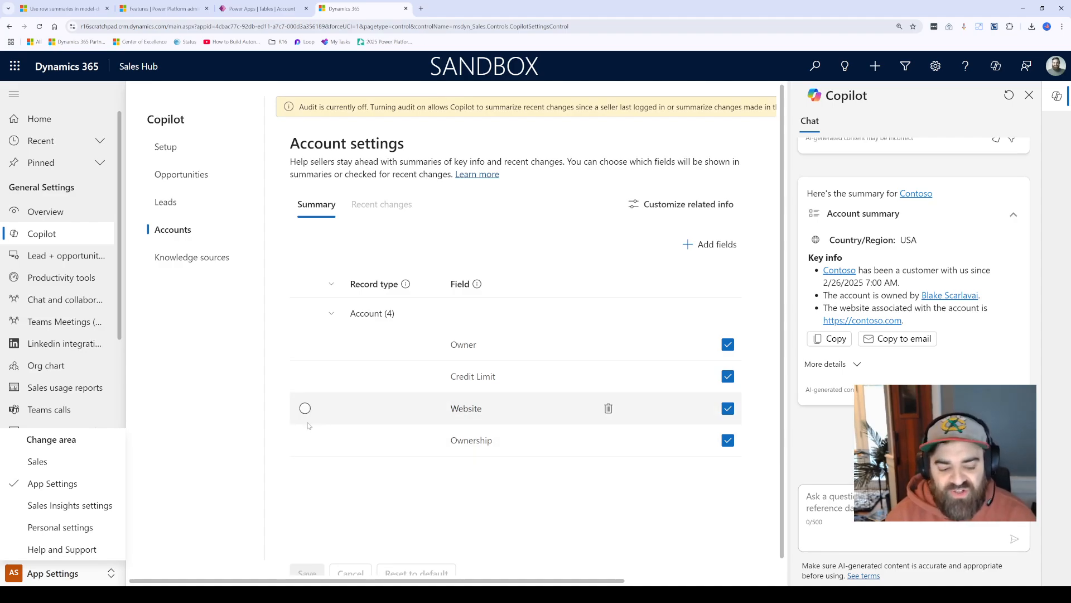
{"action": "left_click", "coordinate": [73, 575]}
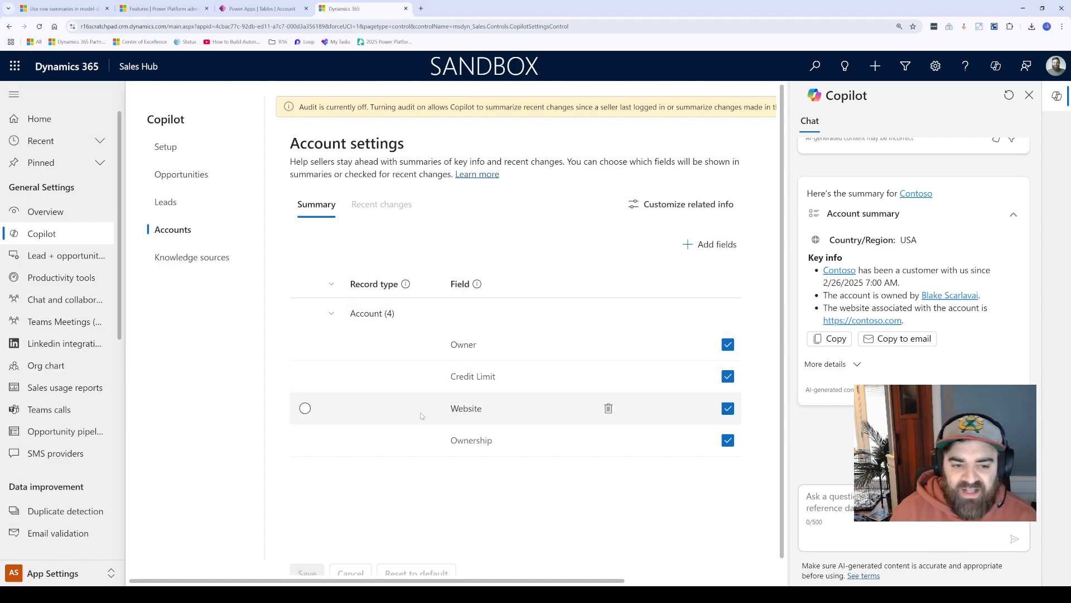
{"action": "left_click", "coordinate": [268, 12]}
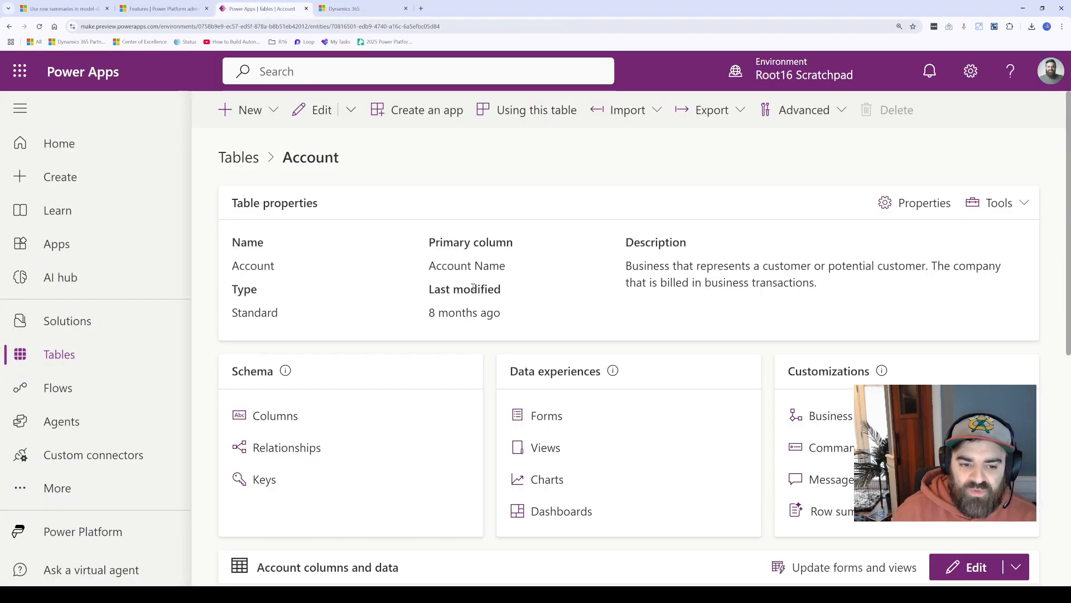